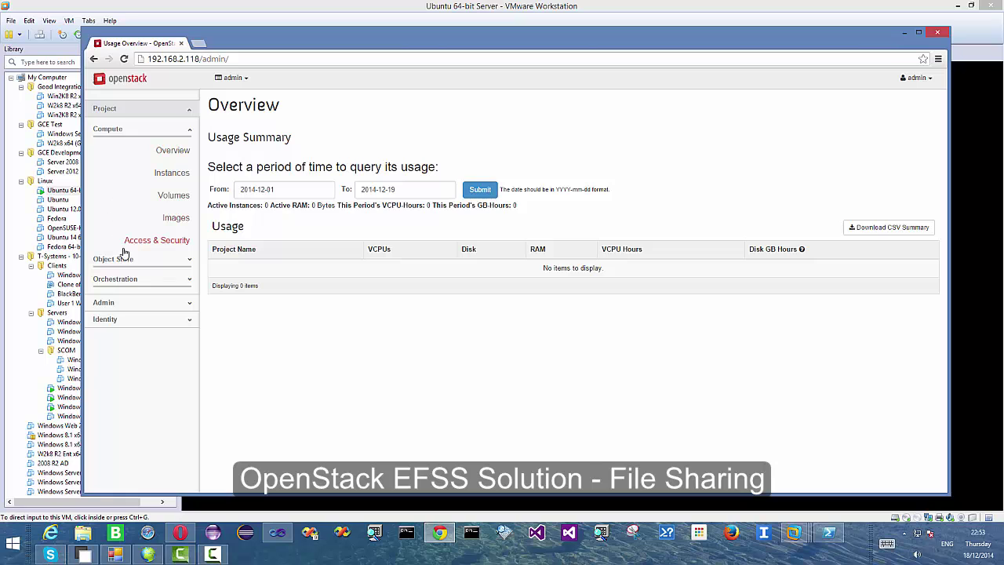
- Open the Object Store Containers page in Horizon, which lists the mytest1 container
{"action": "left_click", "coordinate": [121, 257]}
{"action": "left_click", "coordinate": [167, 173]}
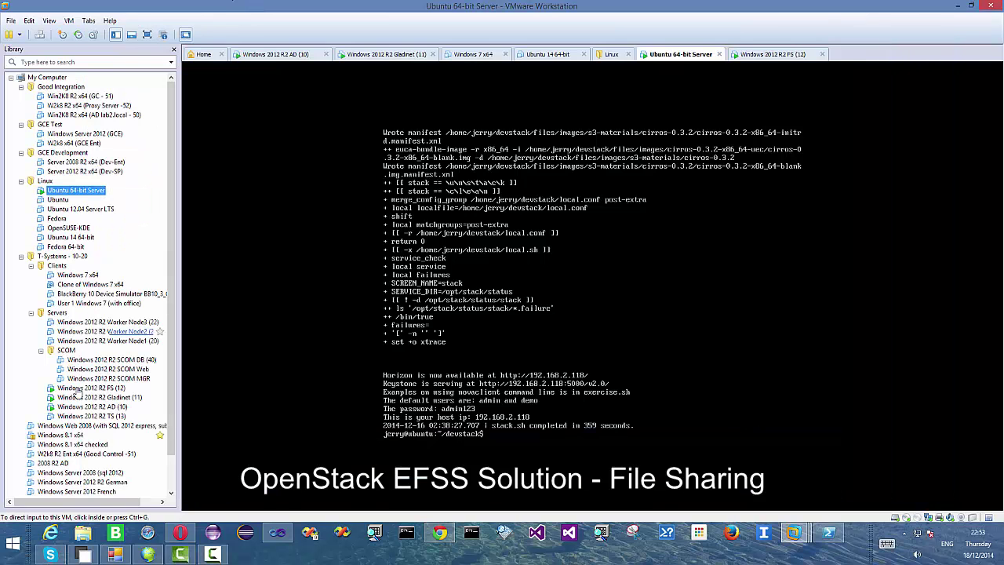
- On the Gladinet machine, browse to 192.168.2.11 in a new Chrome tab and sign in to Jerry Drive
{"action": "left_click", "coordinate": [82, 396]}
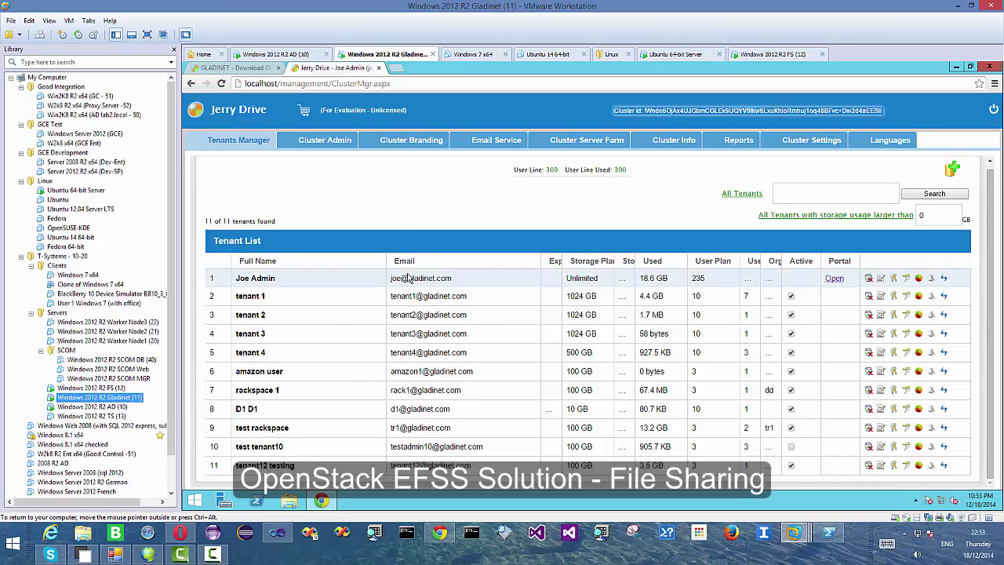
{"action": "key", "text": "alt+Tab"}
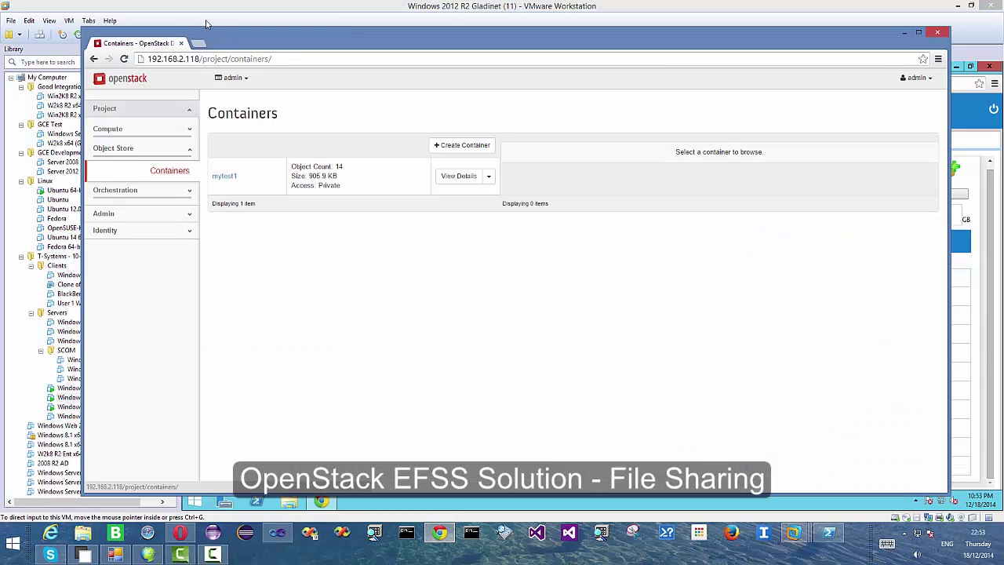
{"action": "left_click", "coordinate": [199, 42]}
{"action": "type", "text": "192"}
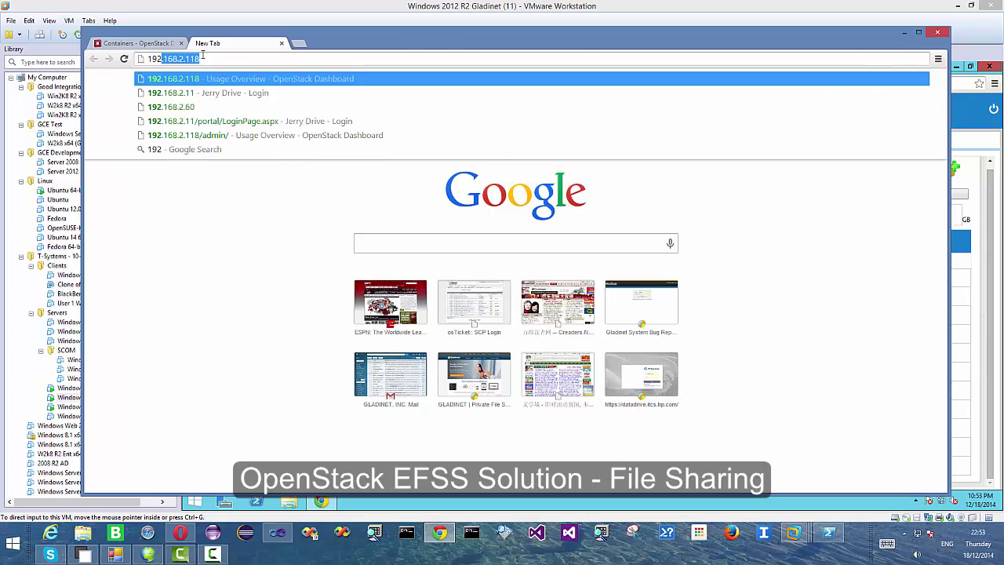
{"action": "type", "text": ".168.2.11"}
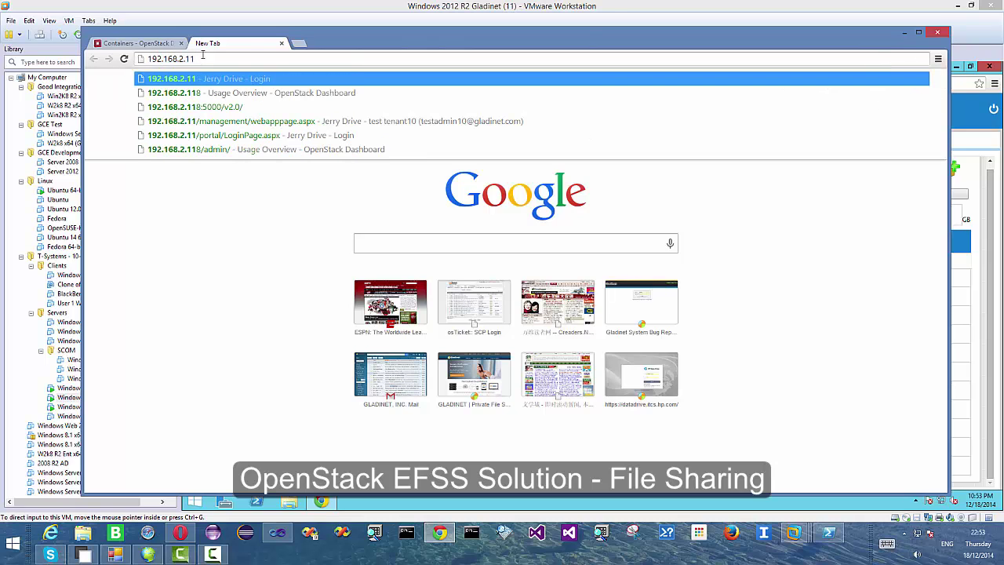
{"action": "key", "text": "Return"}
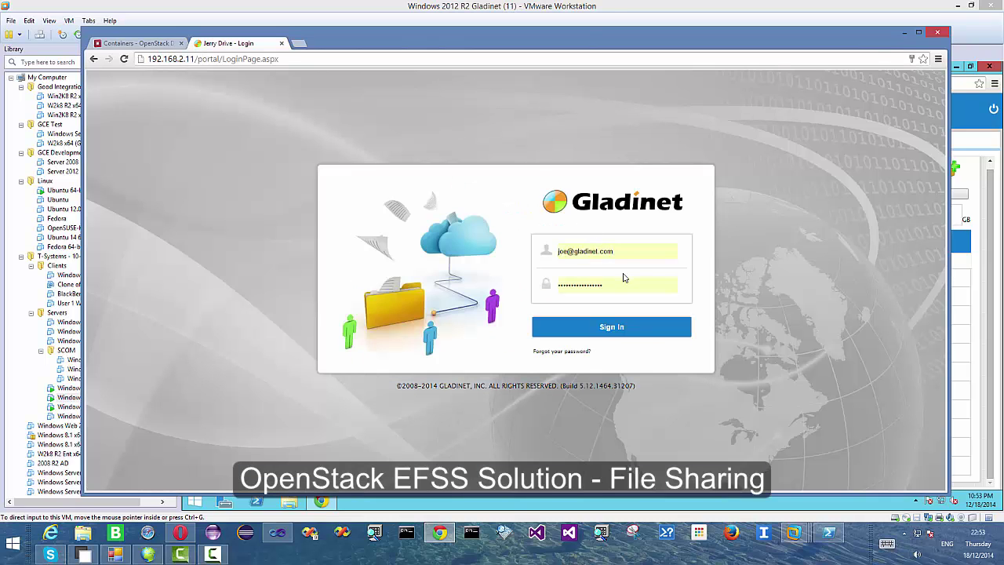
{"action": "left_click", "coordinate": [600, 328]}
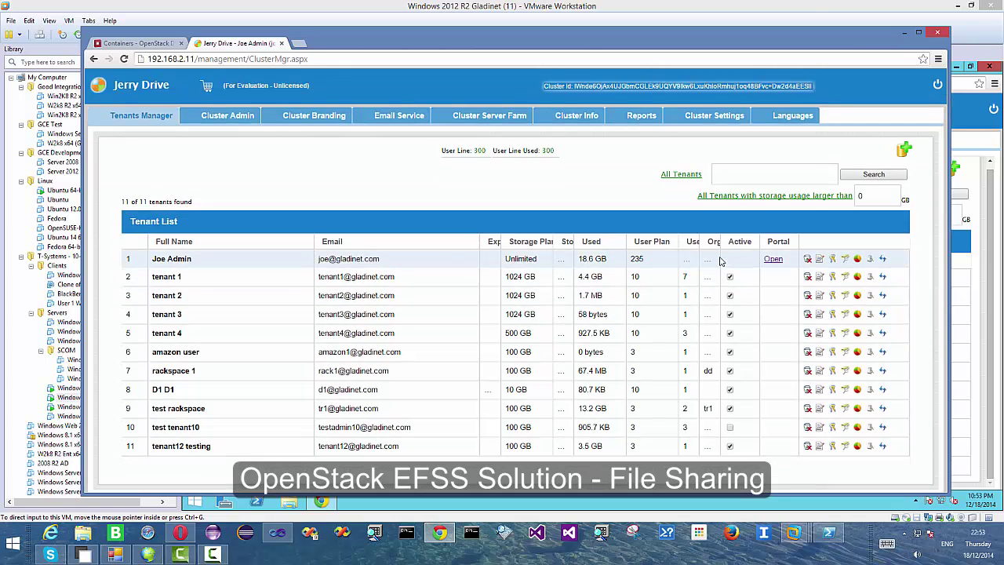
- Add a new tenant with first name tenant20, last name testing, plus the admin's e-mail and organization
{"action": "left_click", "coordinate": [905, 151]}
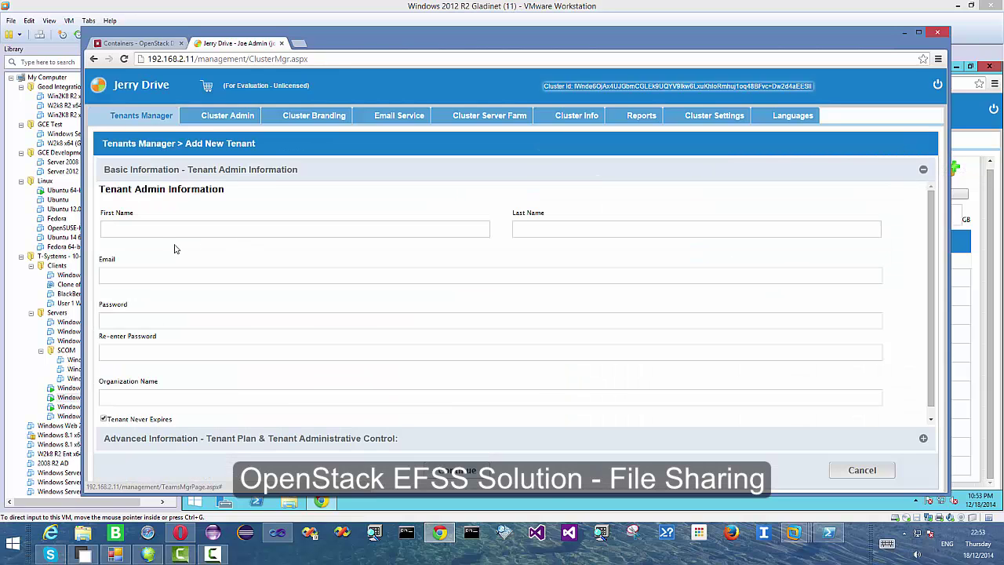
{"action": "left_click", "coordinate": [158, 229]}
{"action": "type", "text": "te"}
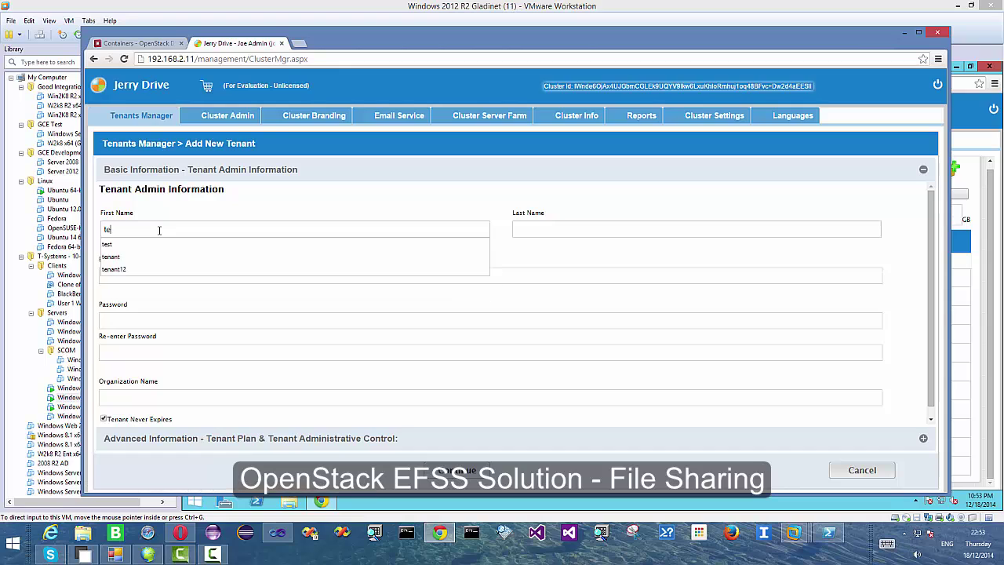
{"action": "type", "text": "nant20"}
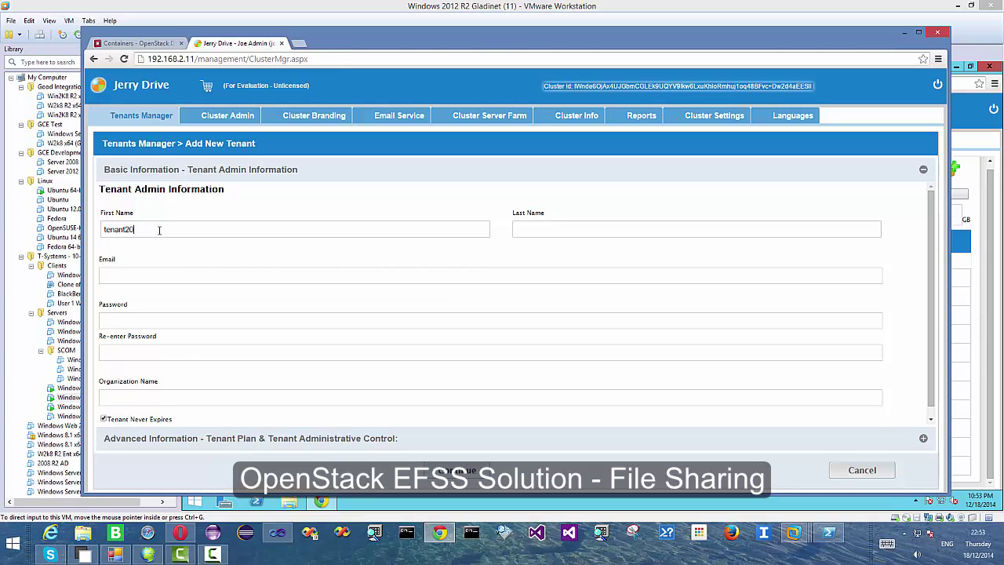
{"action": "left_click", "coordinate": [548, 226]}
{"action": "type", "text": "testing"}
{"action": "key", "text": "Tab"}
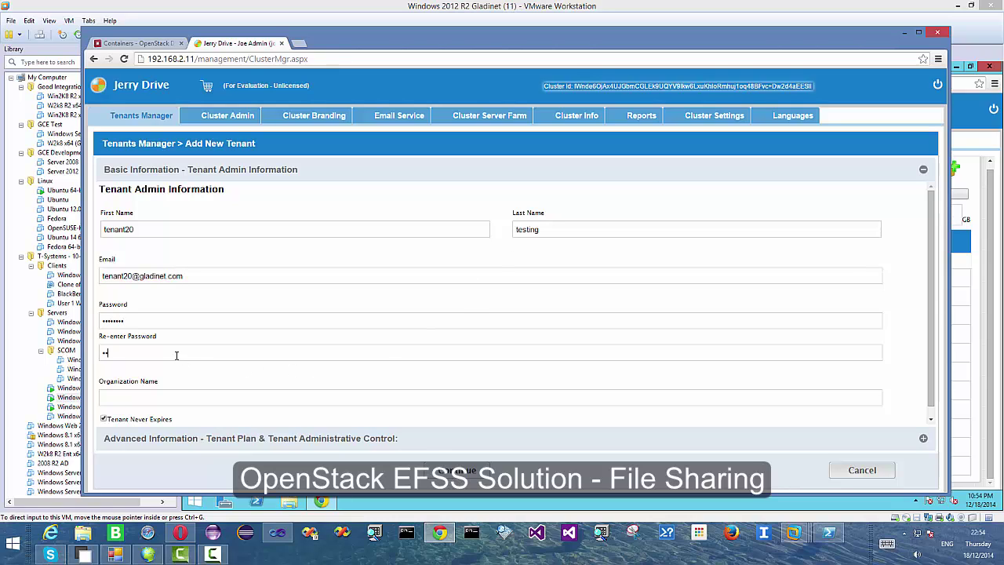
{"action": "type", "text": "ssw"}
{"action": "type", "text": "ACME 20"}
{"action": "left_click", "coordinate": [462, 472]}
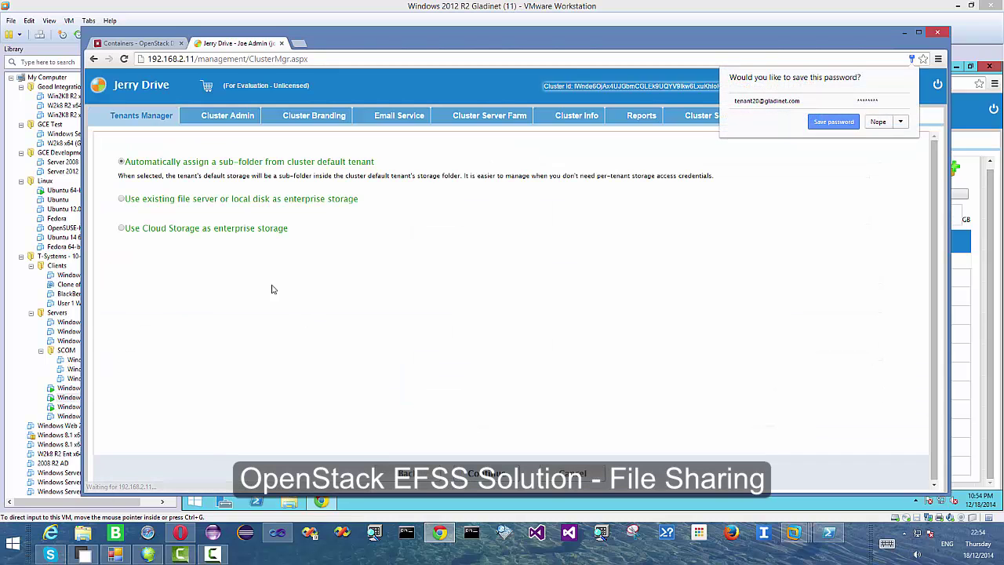
{"action": "left_click", "coordinate": [123, 228]}
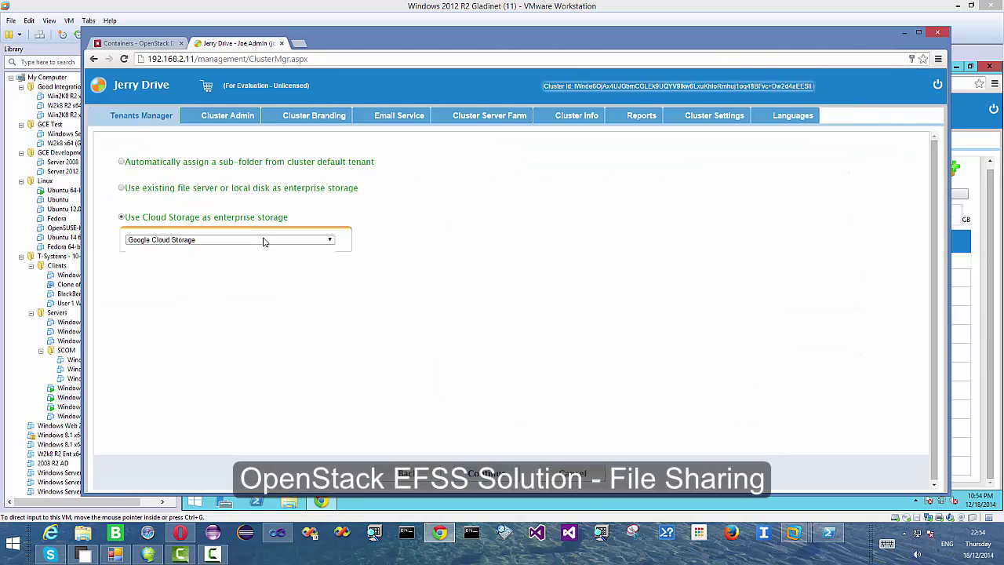
{"action": "left_click", "coordinate": [265, 239]}
{"action": "left_click", "coordinate": [185, 311]}
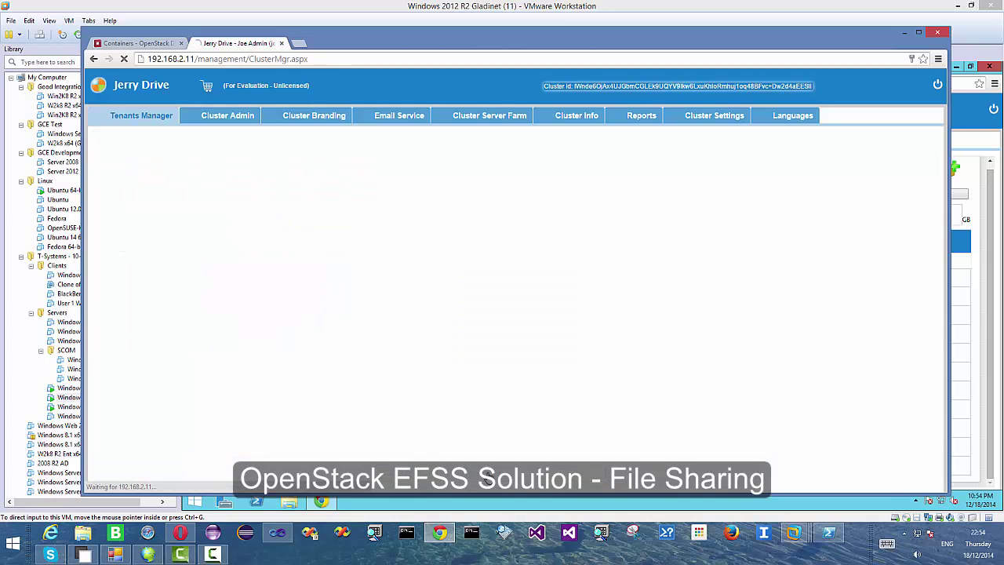
{"action": "left_click", "coordinate": [199, 222]}
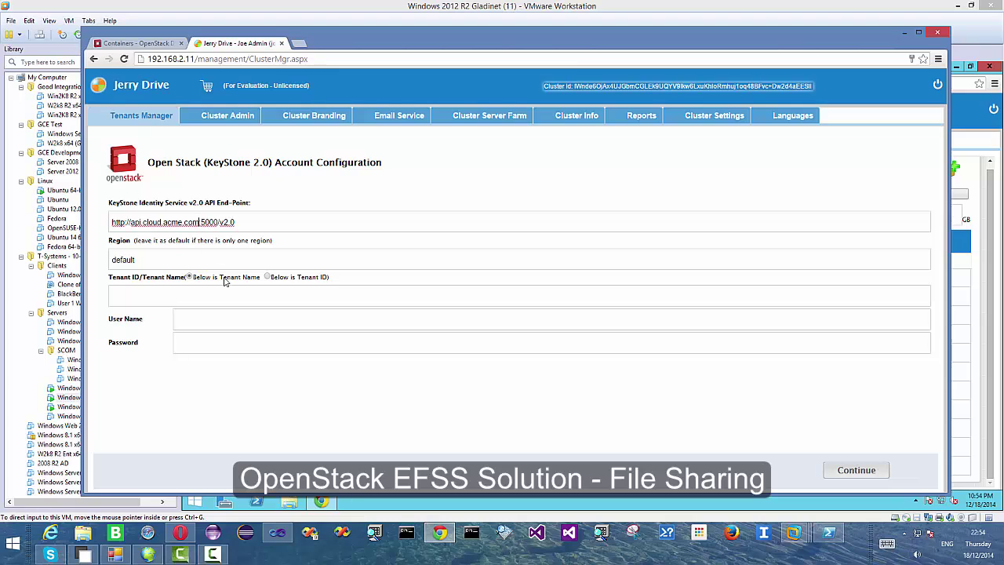
{"action": "key", "text": "BackSpace"}
{"action": "key", "text": "BackSpace"}
{"action": "key", "text": "BackSpace"}
{"action": "key", "text": "BackSpace"}
{"action": "key", "text": "BackSpace"}
{"action": "key", "text": "BackSpace"}
{"action": "key", "text": "BackSpace"}
{"action": "key", "text": "BackSpace"}
{"action": "key", "text": "BackSpace"}
{"action": "key", "text": "BackSpace"}
{"action": "key", "text": "BackSpace"}
{"action": "key", "text": "BackSpace"}
{"action": "key", "text": "BackSpace"}
{"action": "key", "text": "BackSpace"}
{"action": "key", "text": "BackSpace"}
{"action": "key", "text": "BackSpace"}
{"action": "key", "text": "BackSpace"}
{"action": "key", "text": "BackSpace"}
{"action": "key", "text": "BackSpace"}
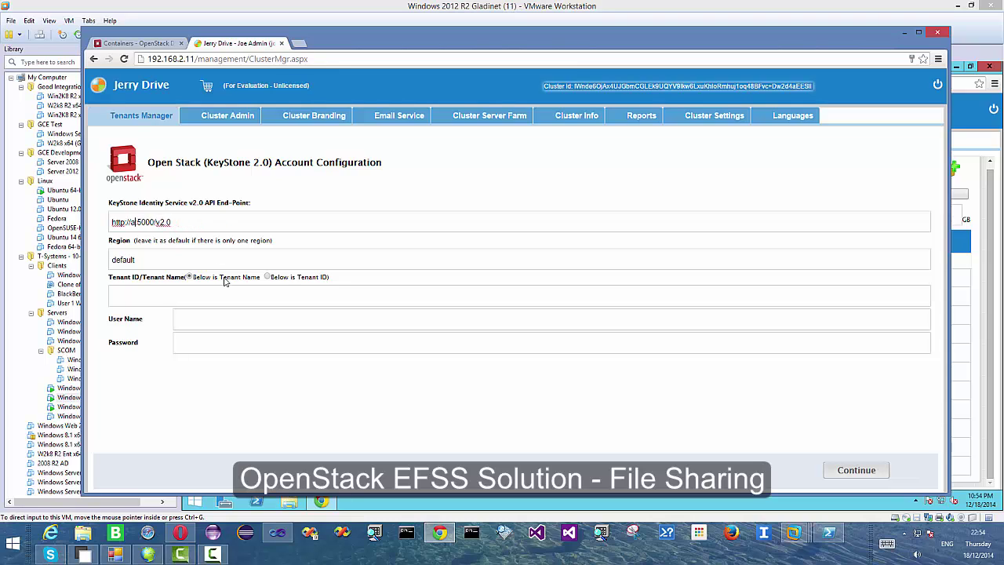
{"action": "type", "text": "192.168.2.118"}
- Enter admin as the OpenStack tenant and user, apply, and name the new container tenant20
{"action": "left_click", "coordinate": [133, 300]}
{"action": "type", "text": "admin"}
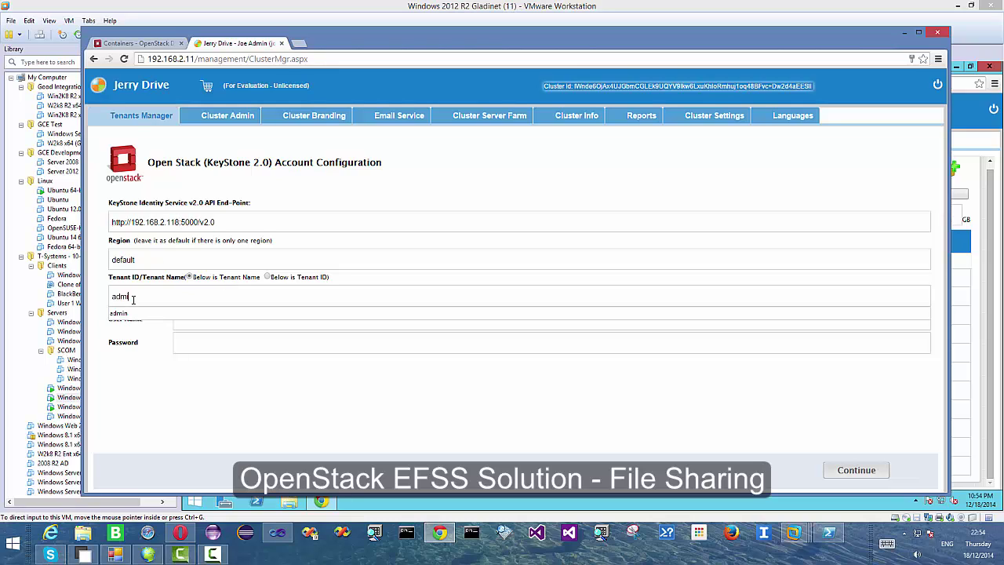
{"action": "key", "text": "Tab"}
{"action": "key", "text": "Down"}
{"action": "key", "text": "Tab"}
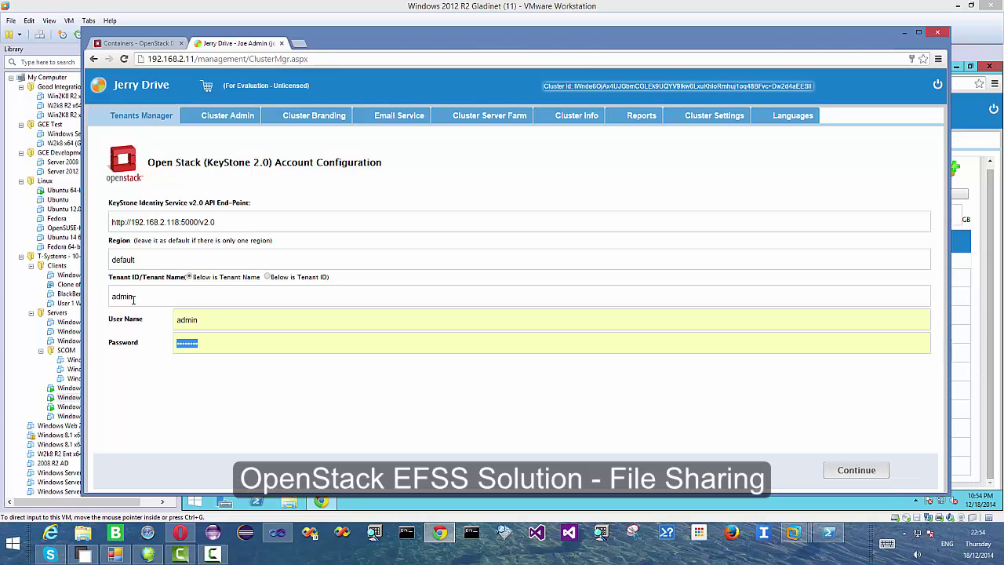
{"action": "left_click", "coordinate": [840, 473]}
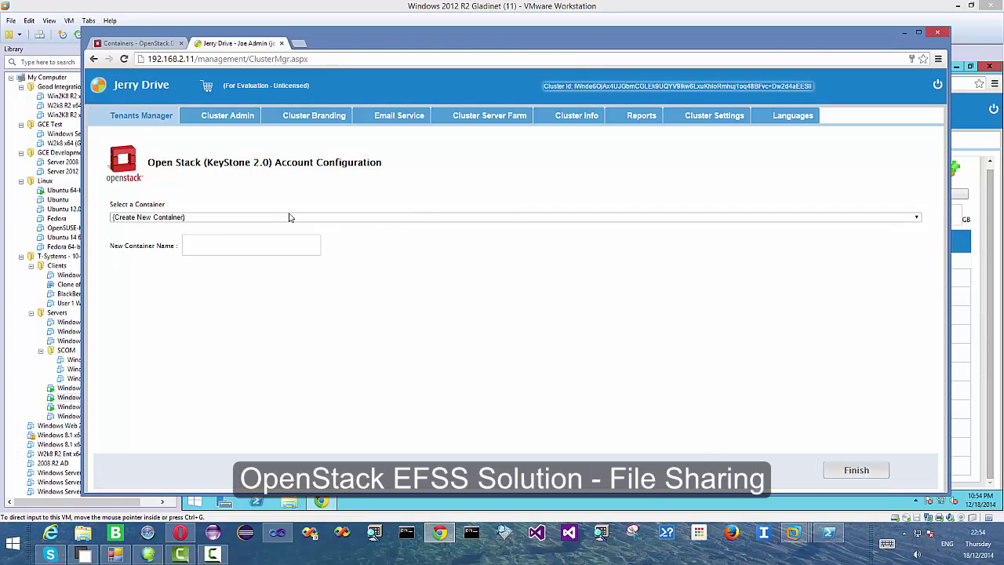
{"action": "type", "text": "tenant"}
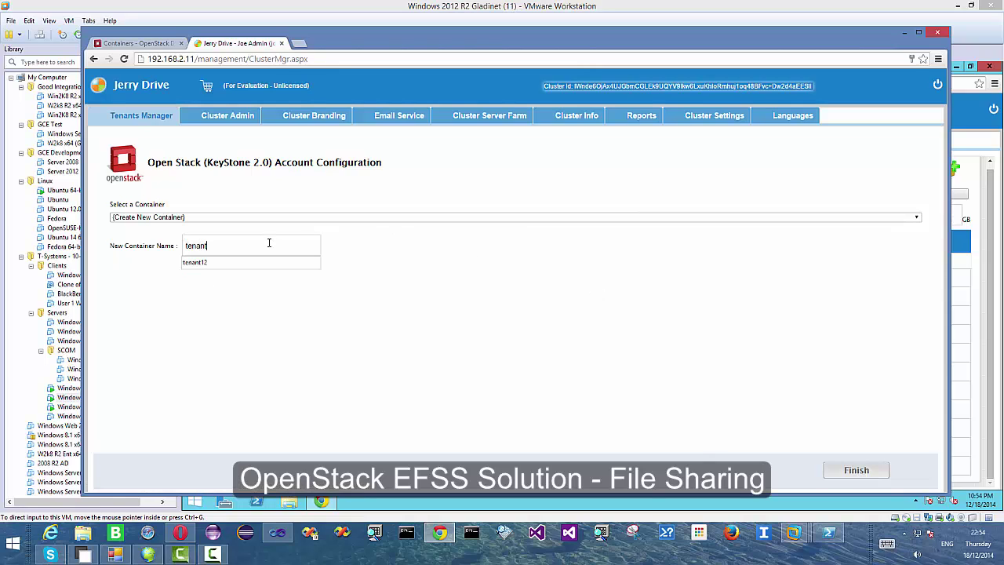
{"action": "type", "text": "20"}
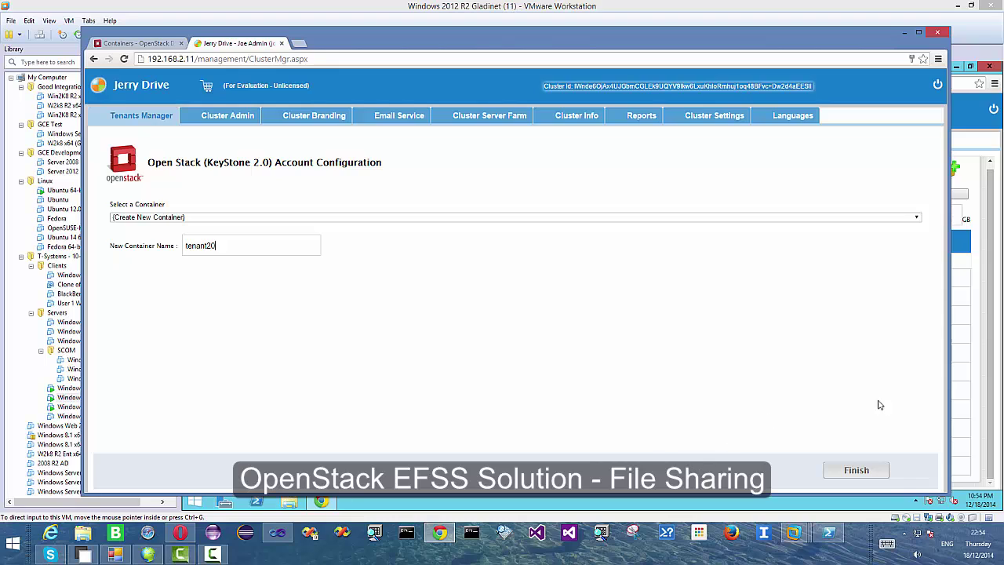
- Finish creating the tenant20 tenant with its new tenant20 container
{"action": "left_click", "coordinate": [860, 471]}
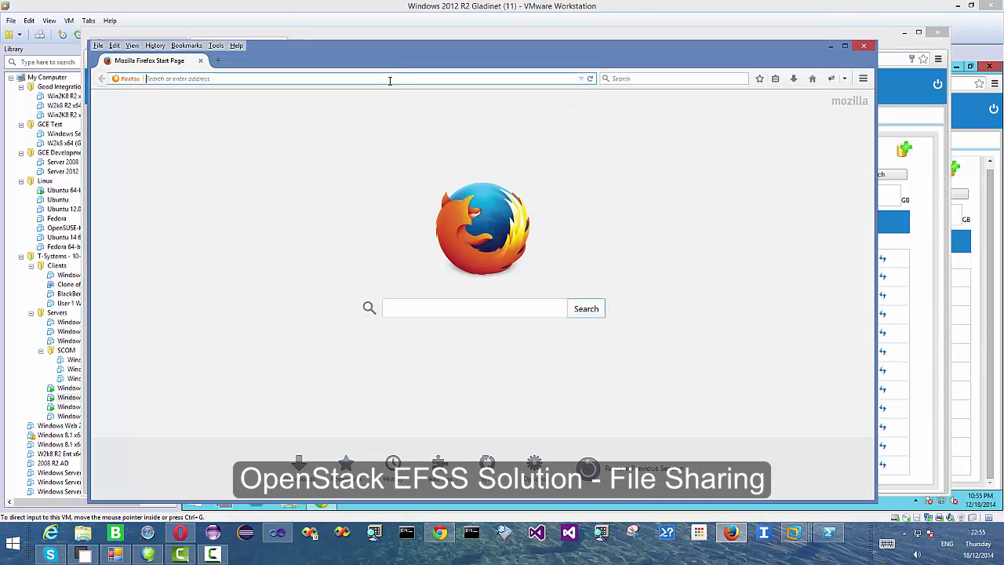
{"action": "type", "text": "jm"}
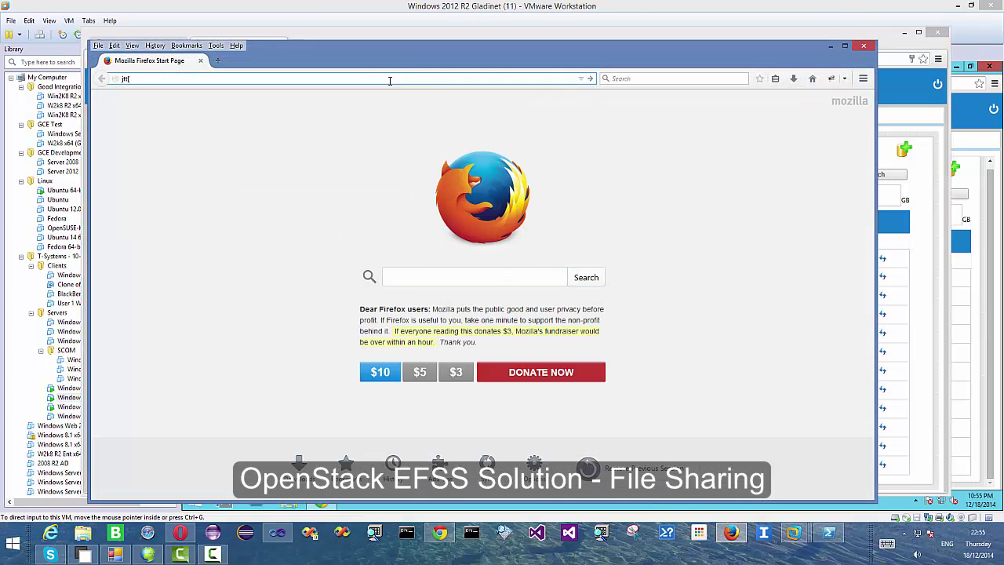
{"action": "key", "text": "BackSpace"}
{"action": "key", "text": "BackSpace"}
{"action": "type", "text": "h"}
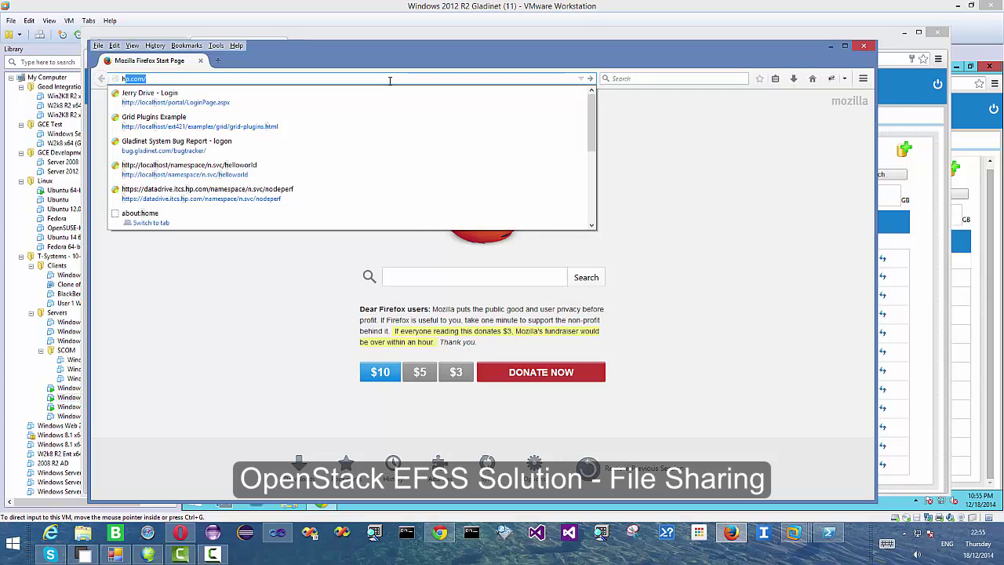
{"action": "type", "text": "ttp://192.1"}
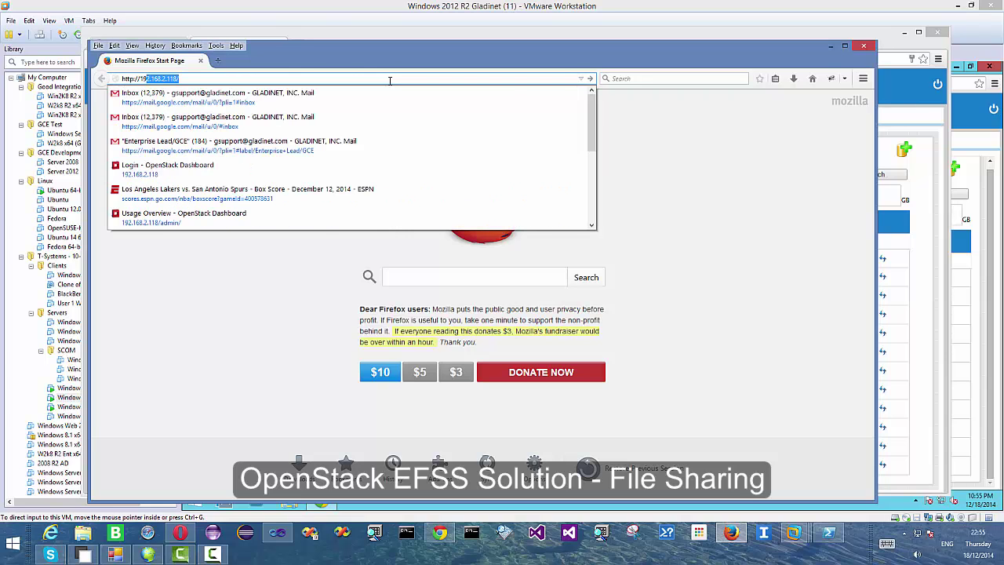
{"action": "type", "text": "68.2.11"}
{"action": "key", "text": "Return"}
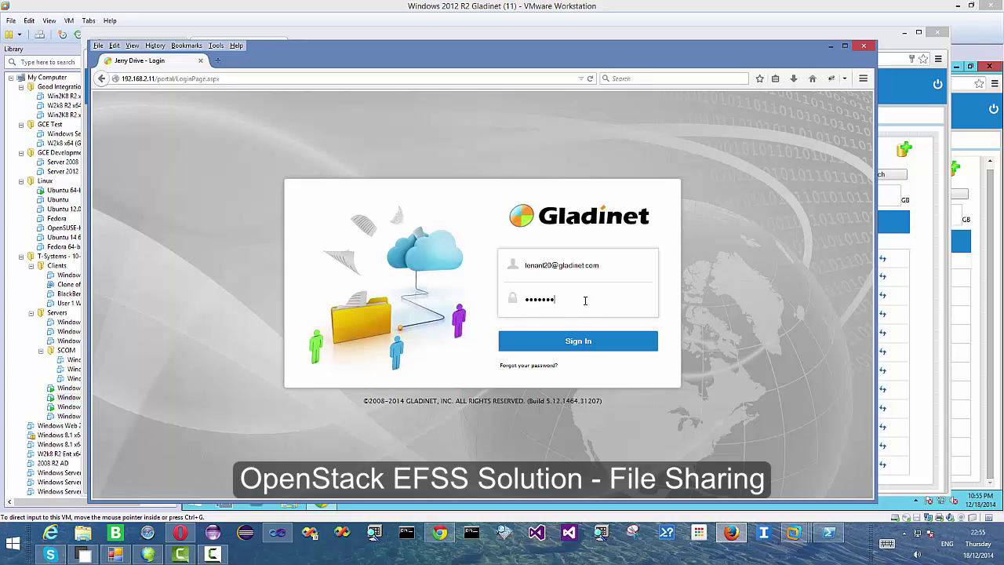
{"action": "left_click", "coordinate": [585, 342]}
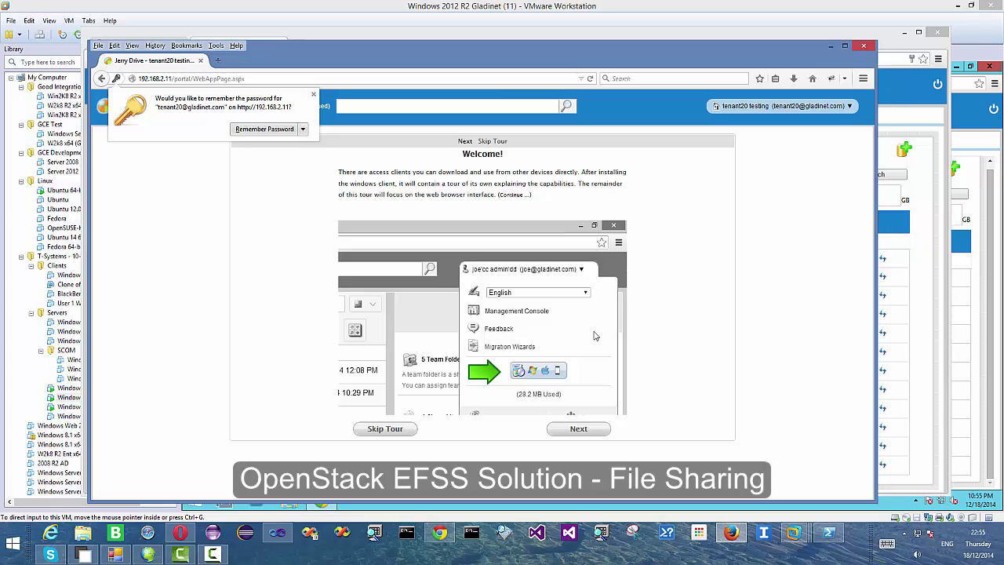
- Skip the welcome tour and open the empty Documents folder, moving the window right
{"action": "left_click", "coordinate": [385, 428]}
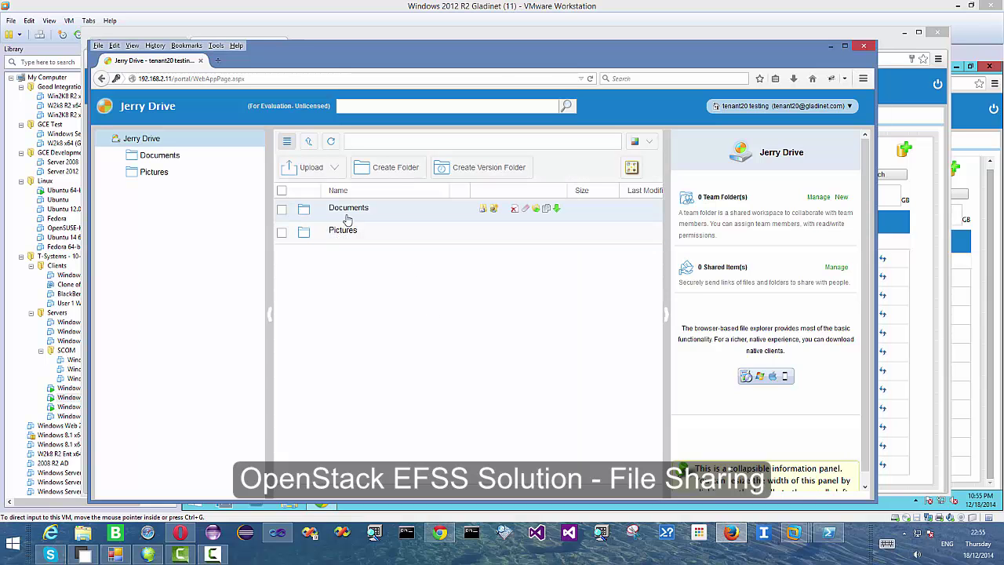
{"action": "left_click", "coordinate": [349, 213]}
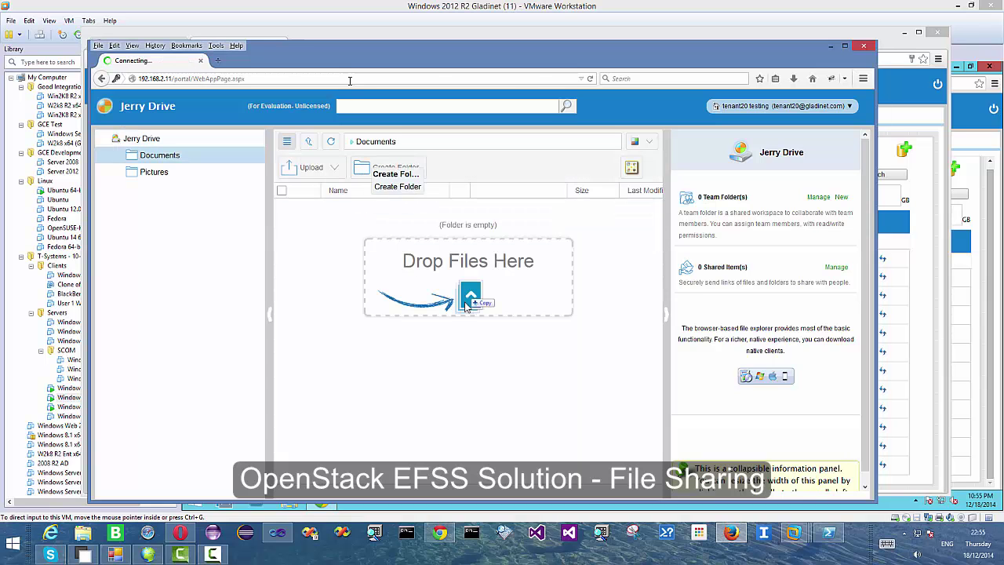
{"action": "left_click_drag", "start_coordinate": [341, 61], "coordinate": [615, 55]}
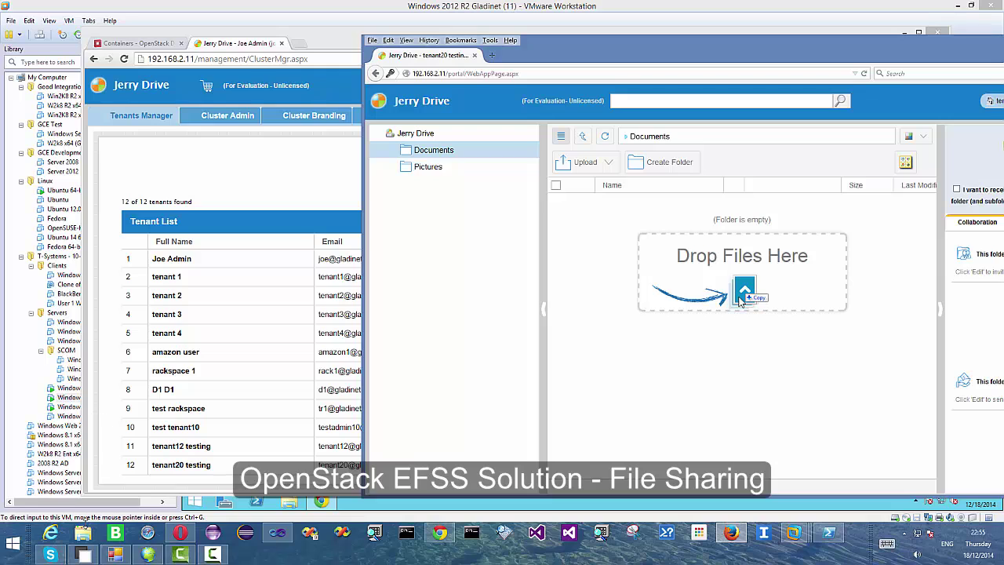
- Drag the five local Documents files, including azure_s3 context dialogs.docx, into Jerry Drive's Documents folder
{"action": "left_click", "coordinate": [83, 533]}
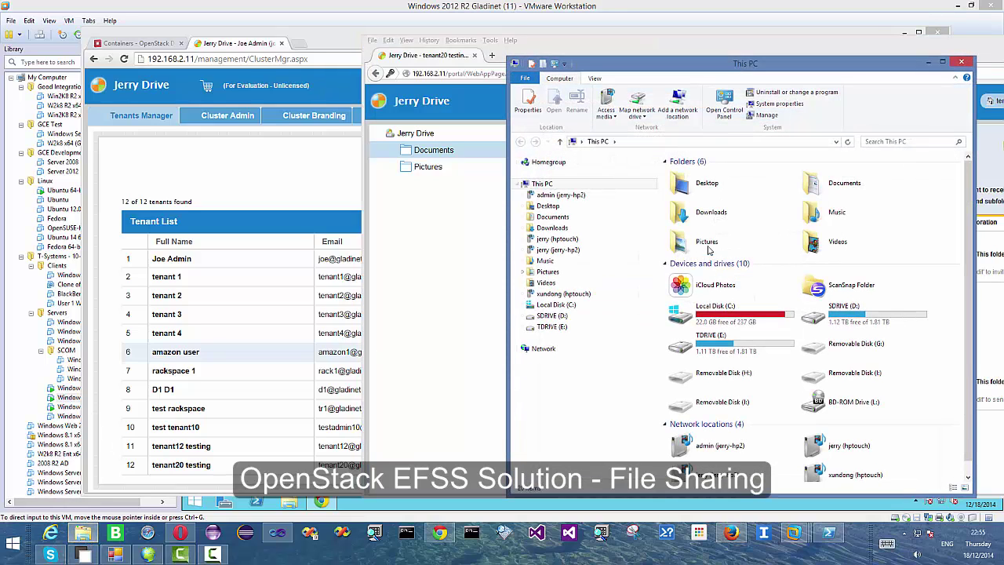
{"action": "left_click_drag", "start_coordinate": [689, 74], "coordinate": [221, 73]}
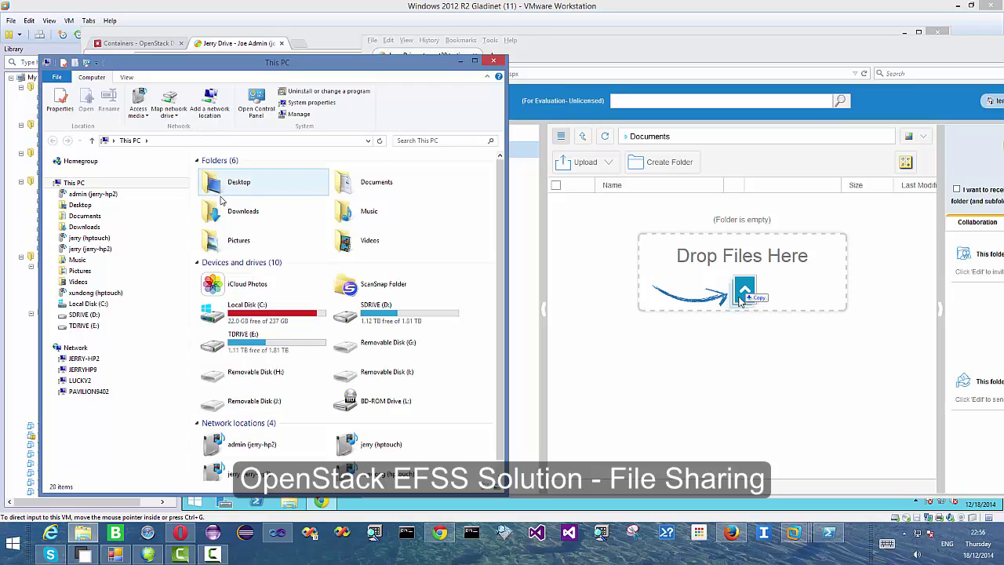
{"action": "left_click", "coordinate": [82, 217]}
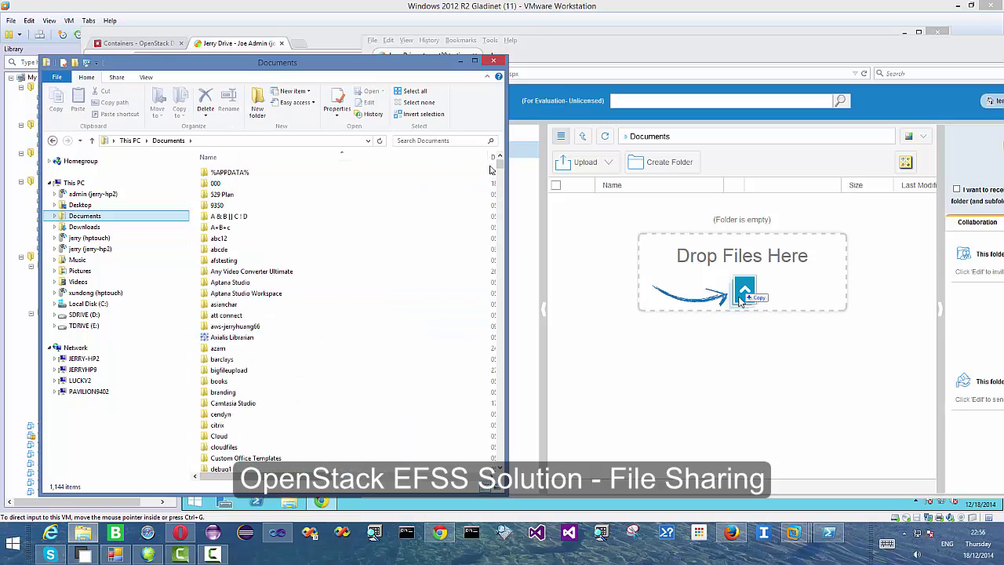
{"action": "left_click_drag", "start_coordinate": [500, 165], "coordinate": [500, 201]}
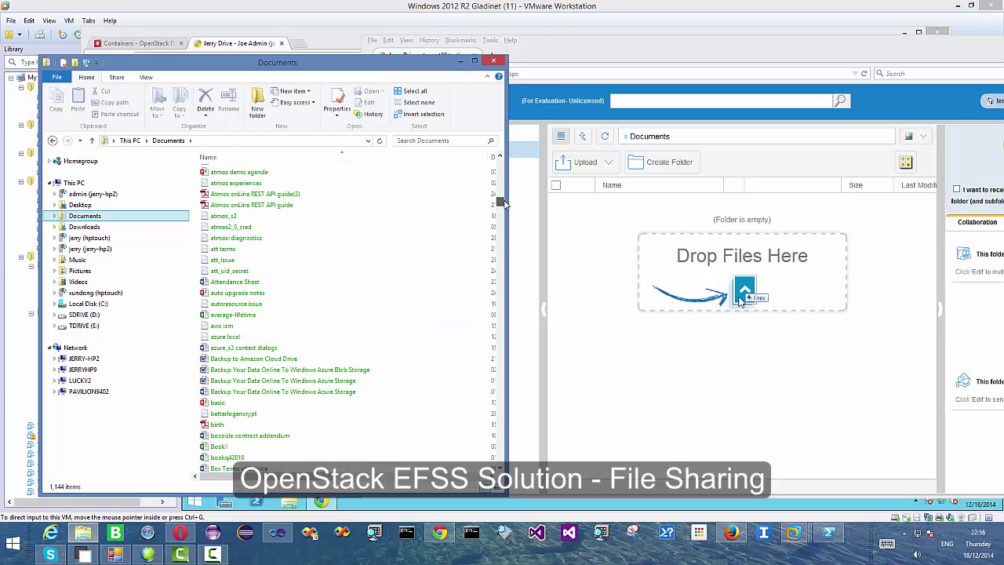
{"action": "left_click", "coordinate": [251, 347]}
{"action": "left_click", "coordinate": [282, 391], "text": "shift"}
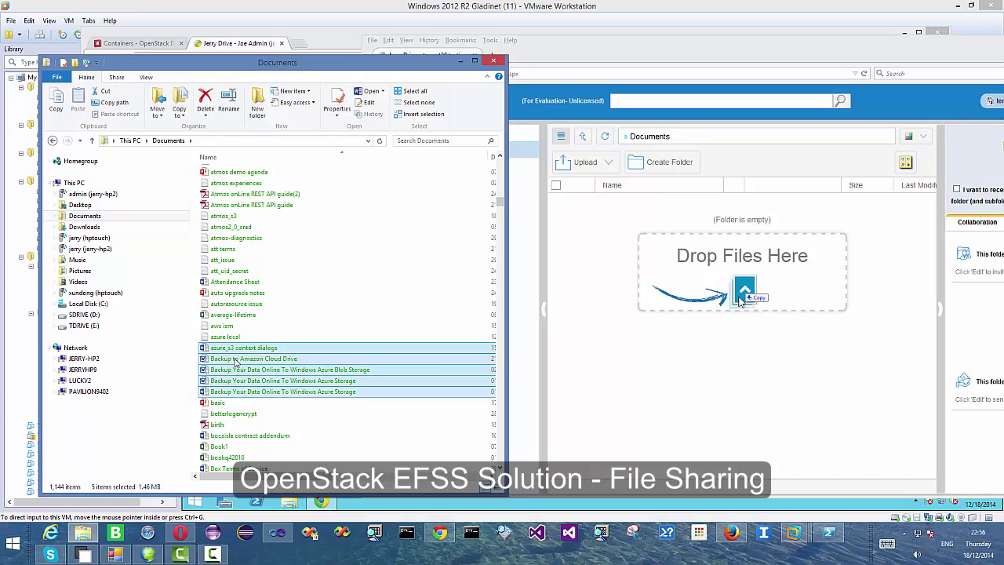
{"action": "left_click_drag", "start_coordinate": [282, 392], "coordinate": [681, 362]}
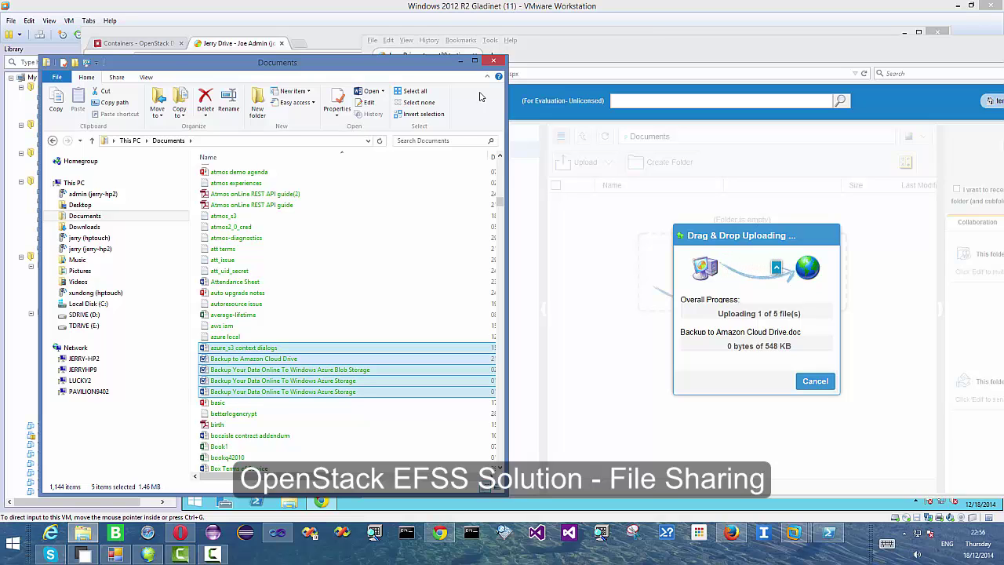
{"action": "left_click", "coordinate": [461, 60]}
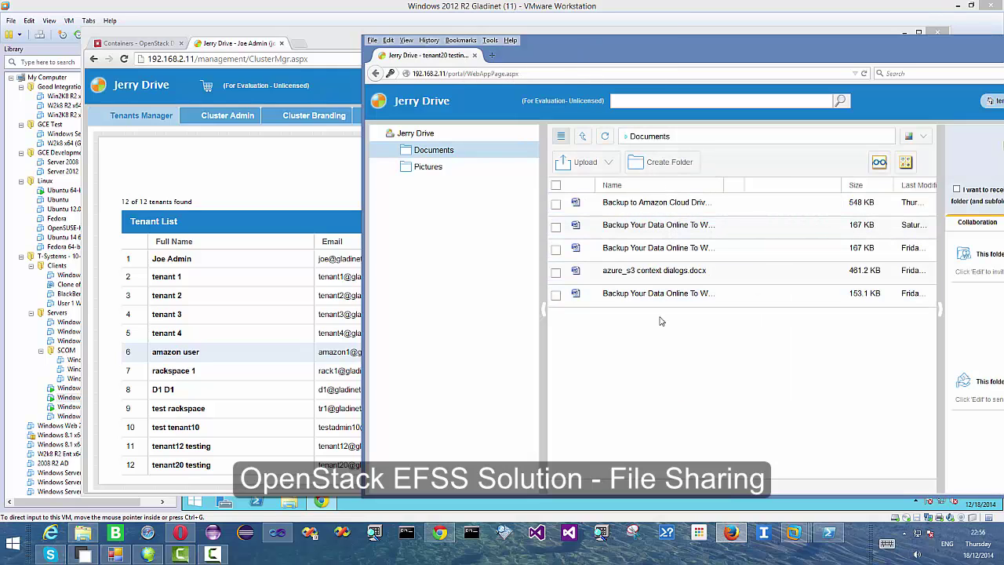
- Refresh Horizon's containers and open tenant20's Documents folder showing the five uploaded files, then minimise
{"action": "left_click_drag", "start_coordinate": [562, 60], "coordinate": [510, 54]}
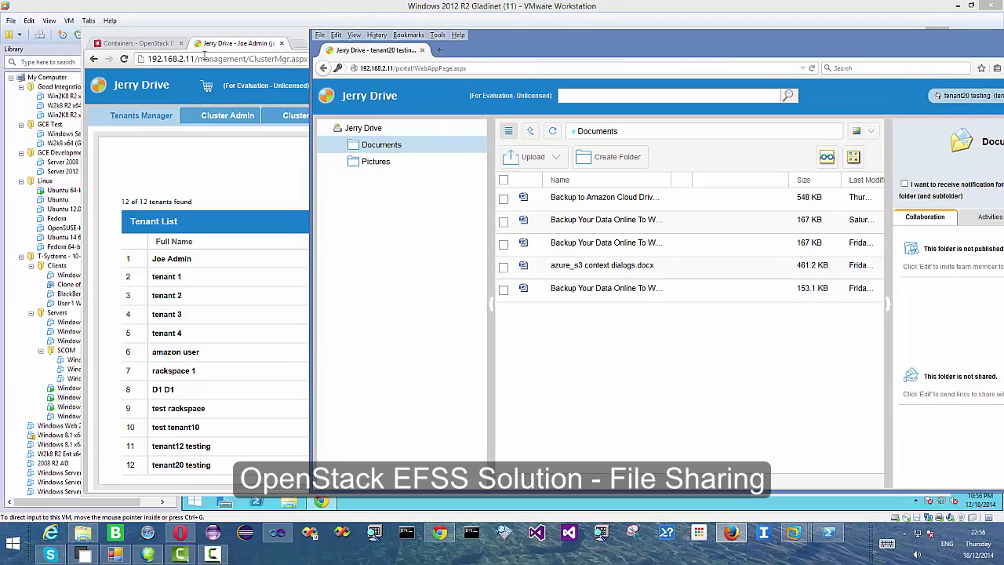
{"action": "left_click", "coordinate": [138, 43]}
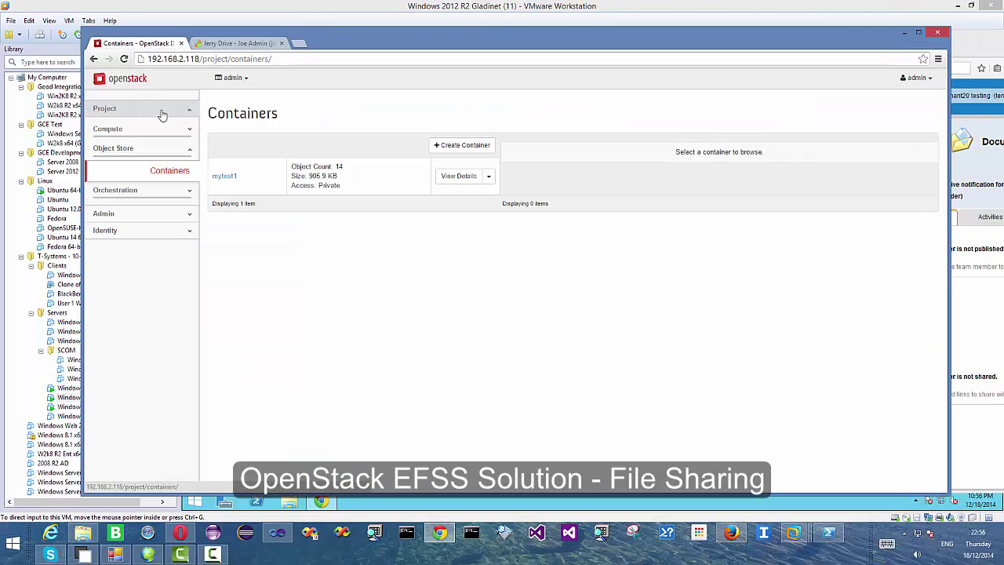
{"action": "left_click", "coordinate": [123, 59]}
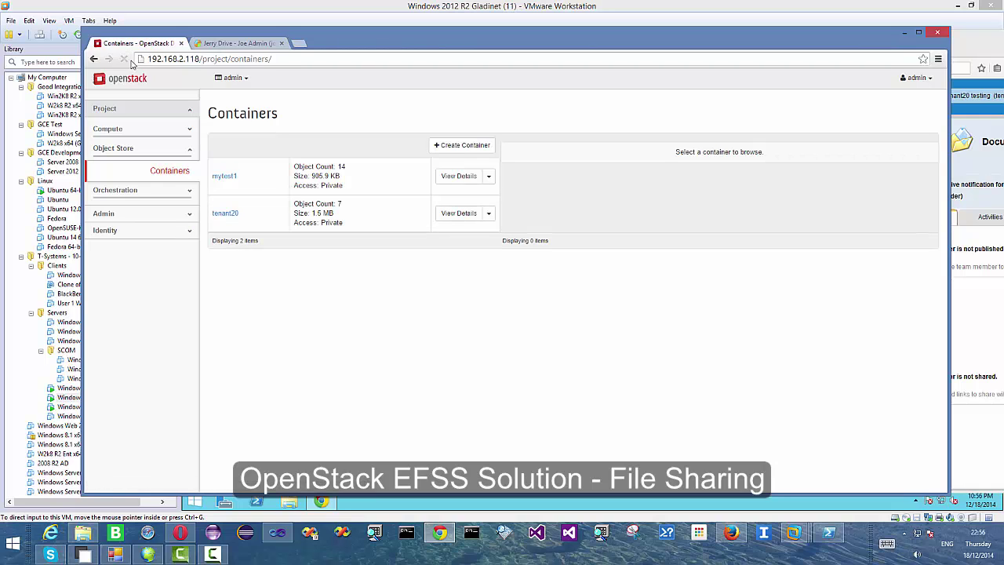
{"action": "left_click", "coordinate": [224, 214]}
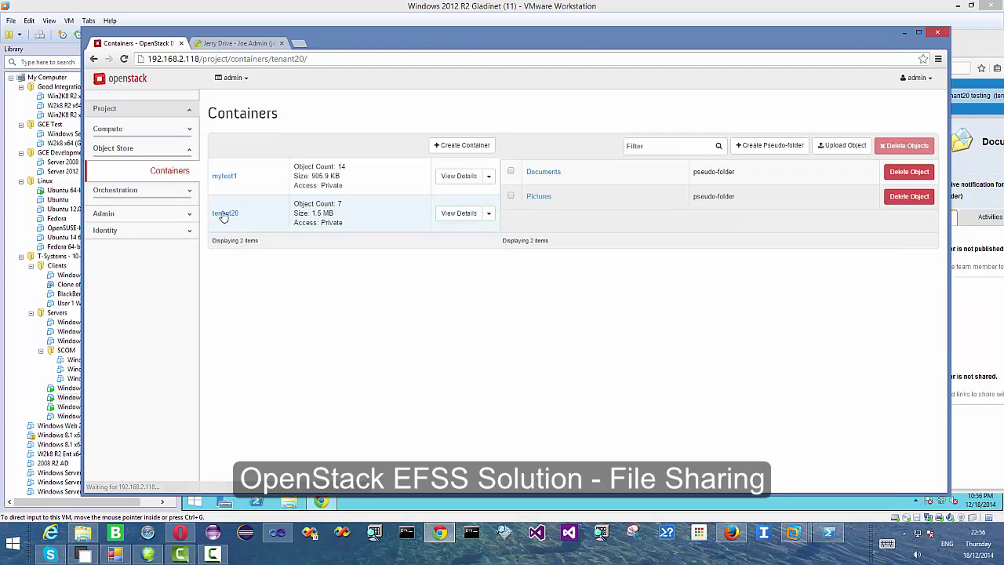
{"action": "left_click", "coordinate": [549, 173]}
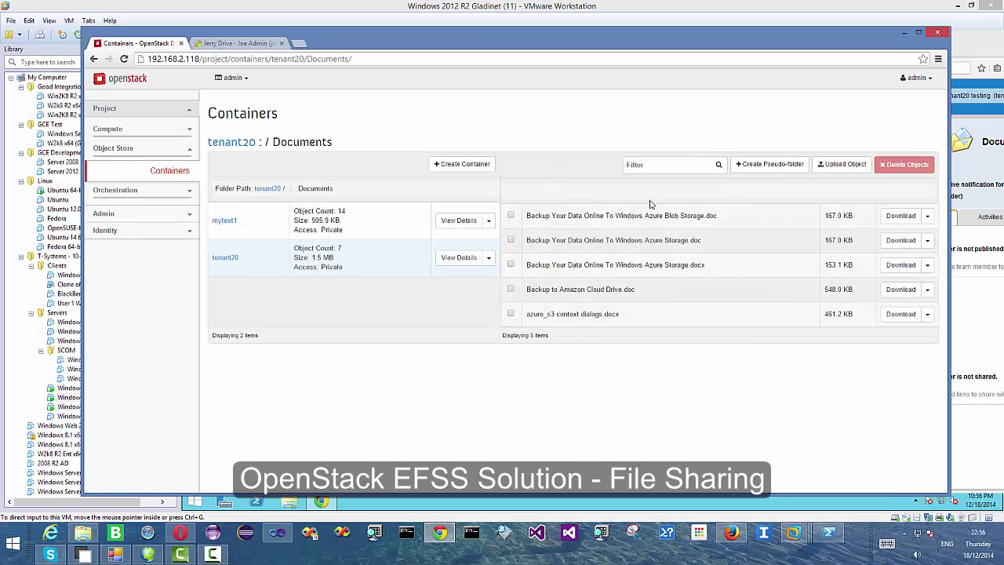
{"action": "left_click_drag", "start_coordinate": [723, 41], "coordinate": [692, 35]}
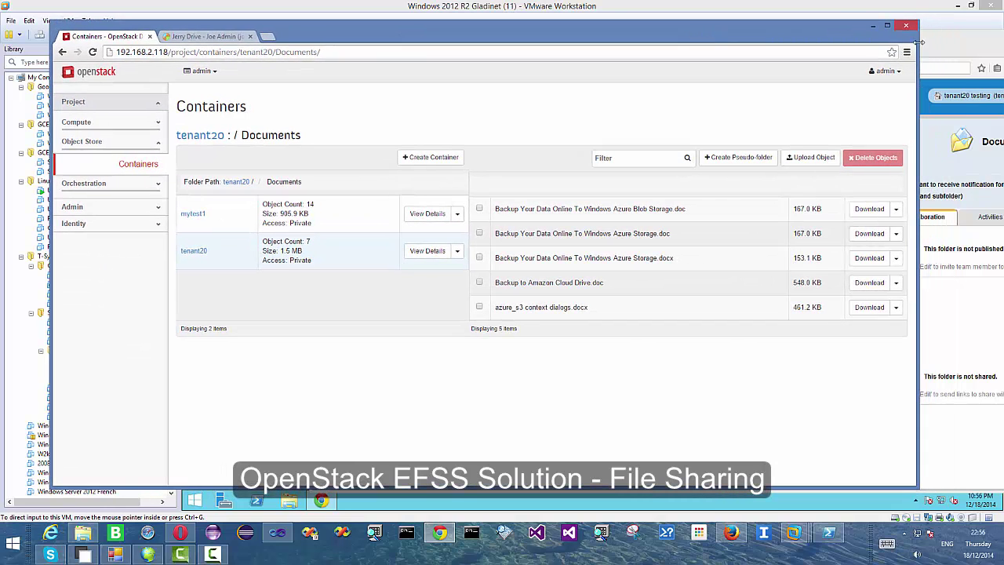
{"action": "left_click", "coordinate": [874, 27]}
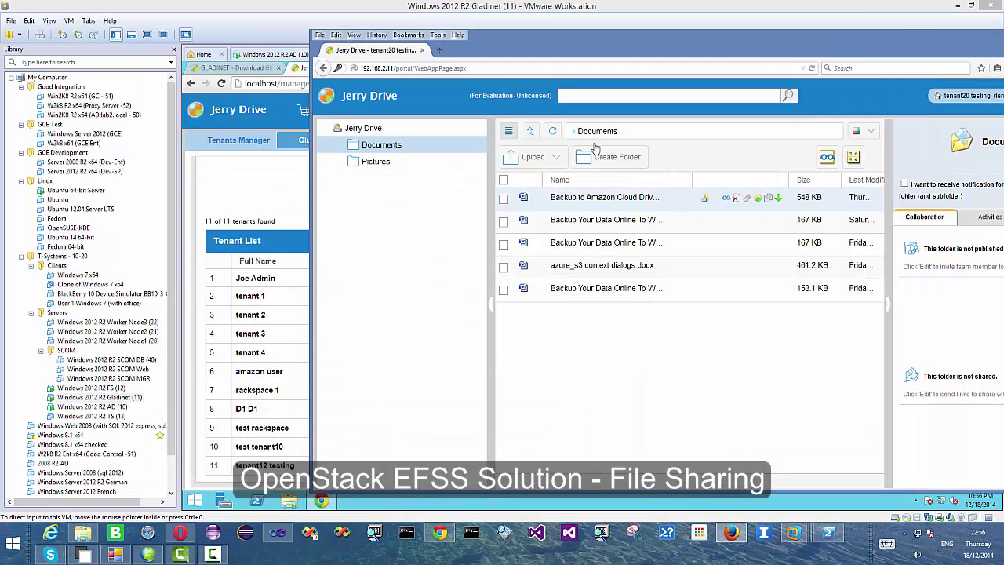
- Share the Documents folder with the recipient's e-mail and note 'I share these files with you, please review'
{"action": "left_click", "coordinate": [363, 128]}
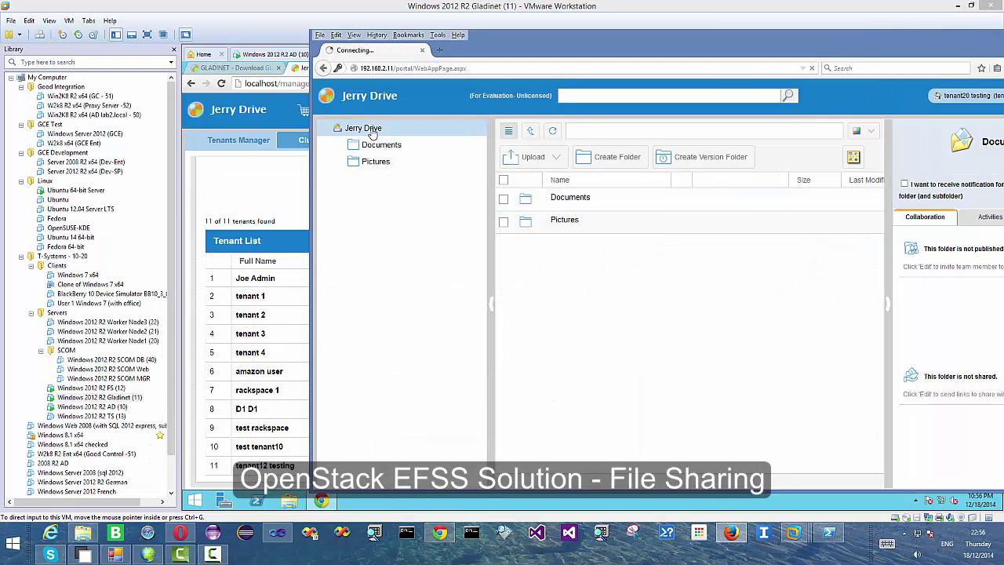
{"action": "double_click", "coordinate": [626, 36]}
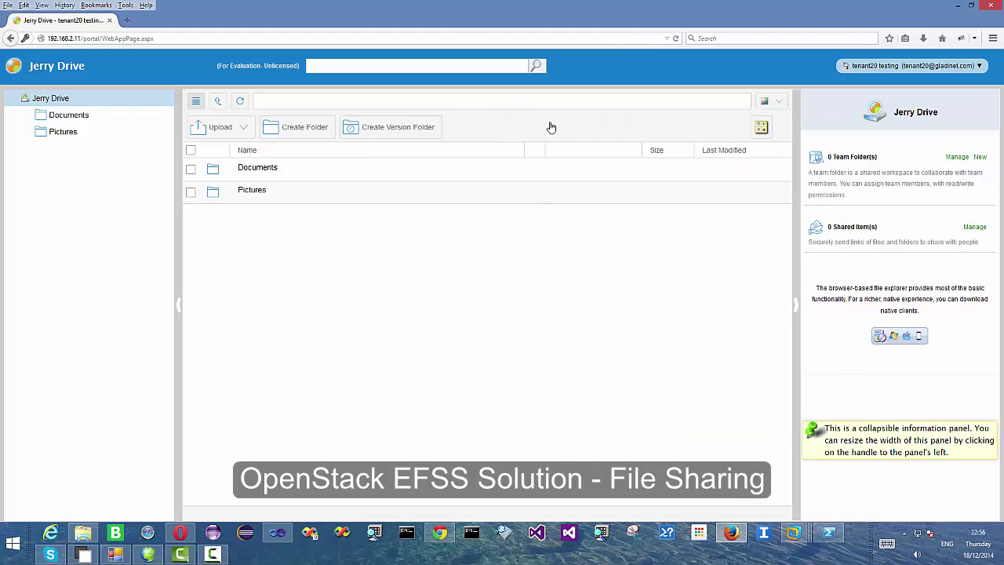
{"action": "left_click", "coordinate": [558, 170]}
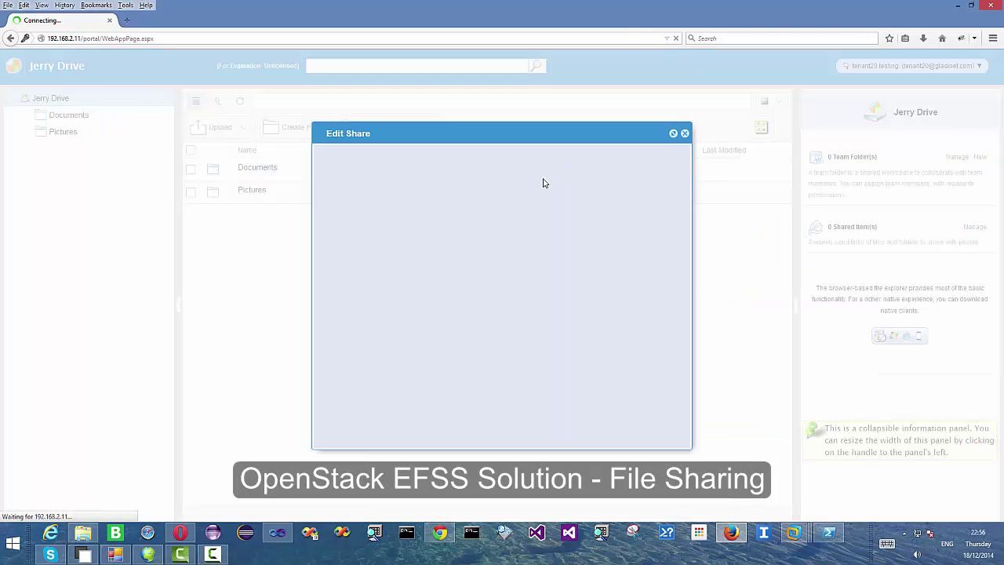
{"action": "left_click_drag", "start_coordinate": [450, 220], "coordinate": [266, 218]}
{"action": "key", "text": "BackSpace"}
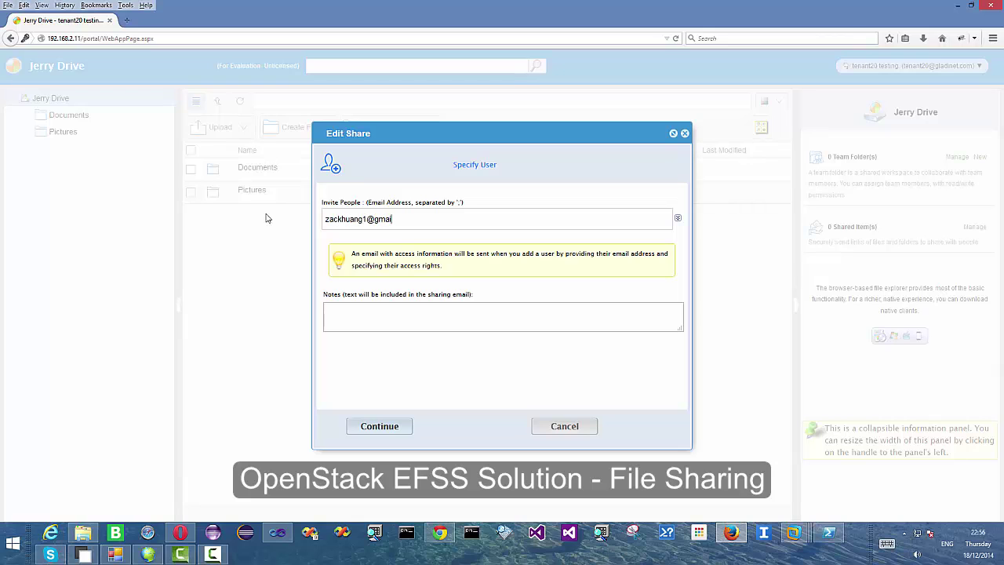
{"action": "left_click", "coordinate": [345, 317]}
{"action": "type", "text": "I share these files with you, please review"}
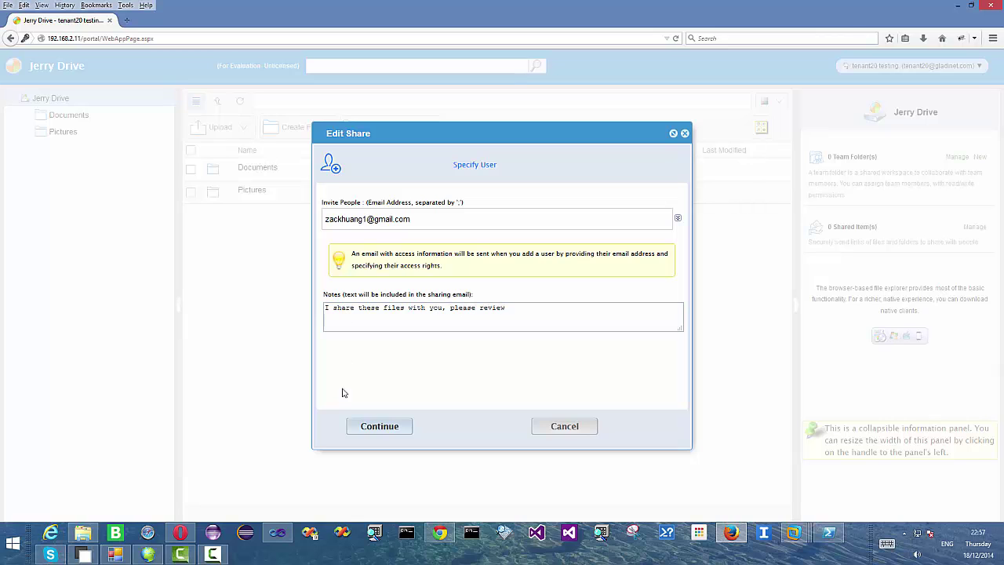
{"action": "left_click", "coordinate": [382, 430]}
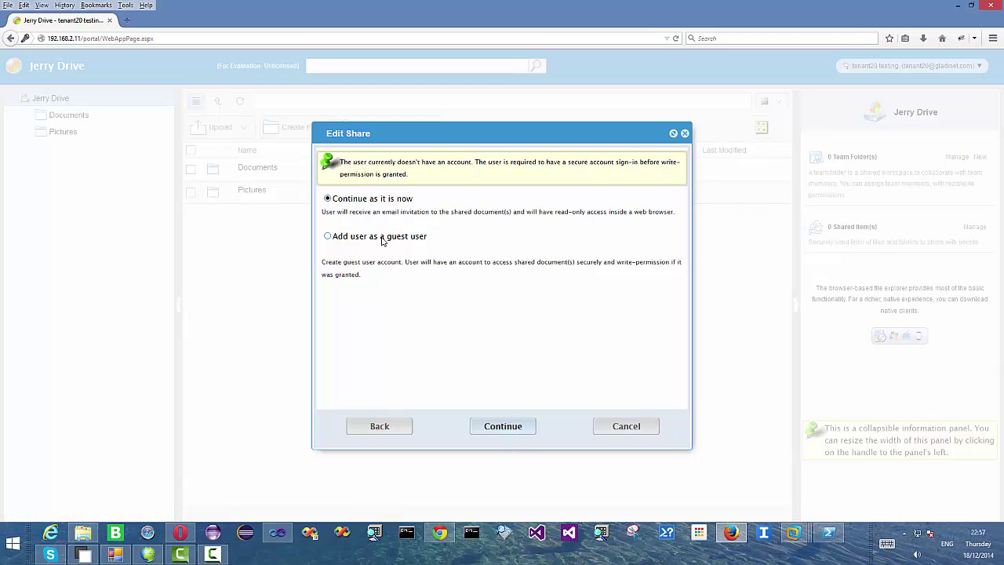
- Create the read-only share expiring in 1 Month, then open Documents and widen its details panel
{"action": "left_click", "coordinate": [502, 427]}
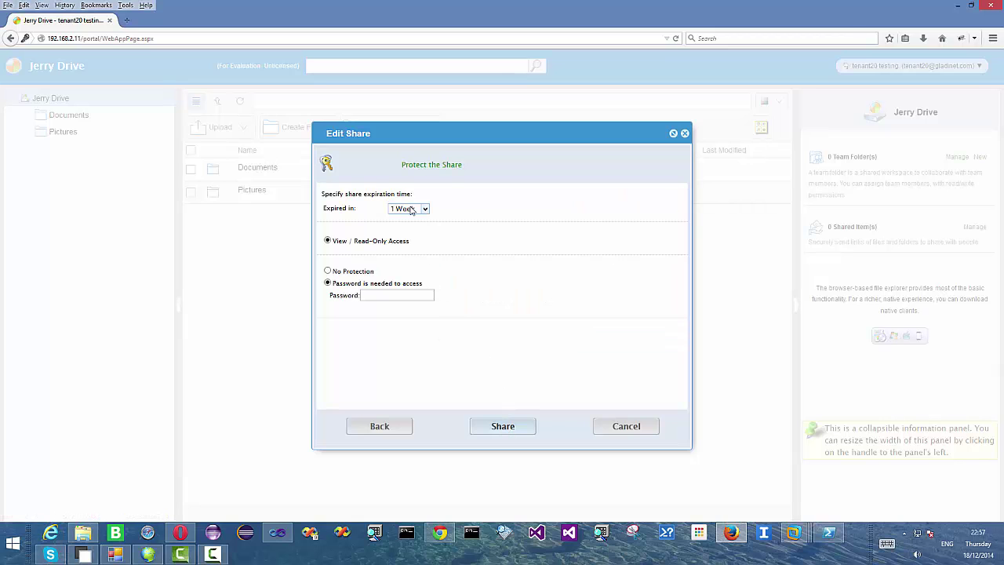
{"action": "left_click", "coordinate": [414, 210]}
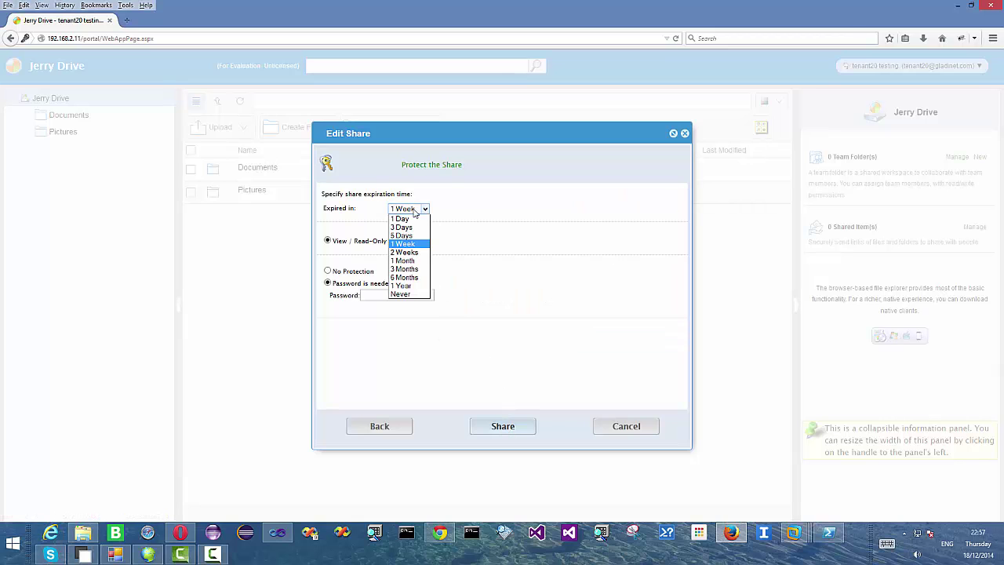
{"action": "left_click", "coordinate": [405, 262]}
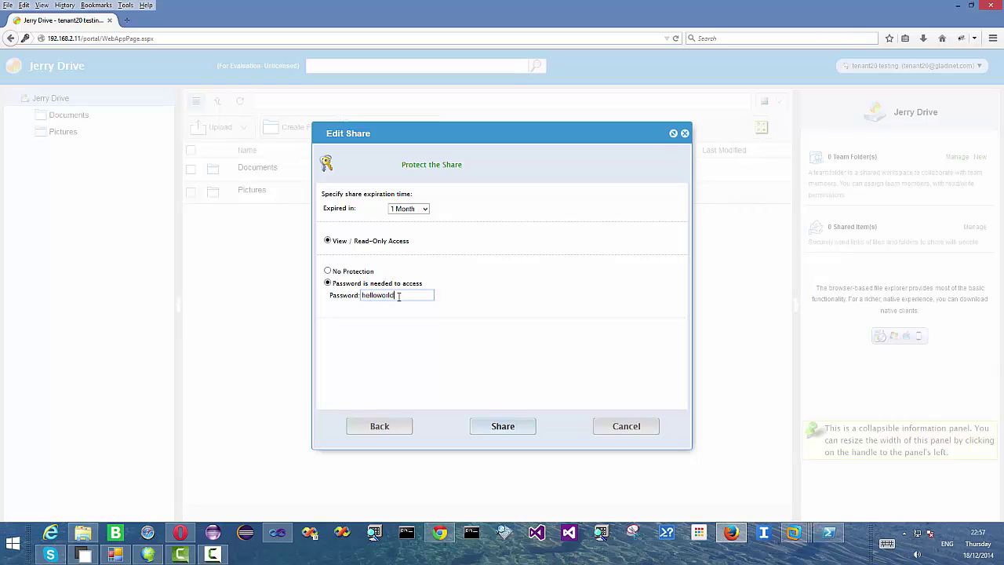
{"action": "left_click", "coordinate": [506, 428]}
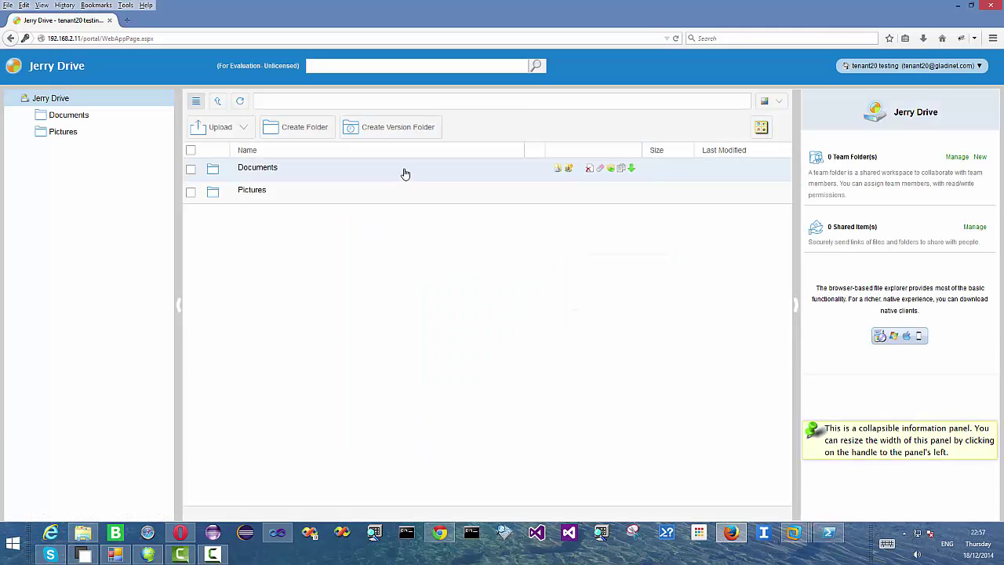
{"action": "double_click", "coordinate": [446, 170]}
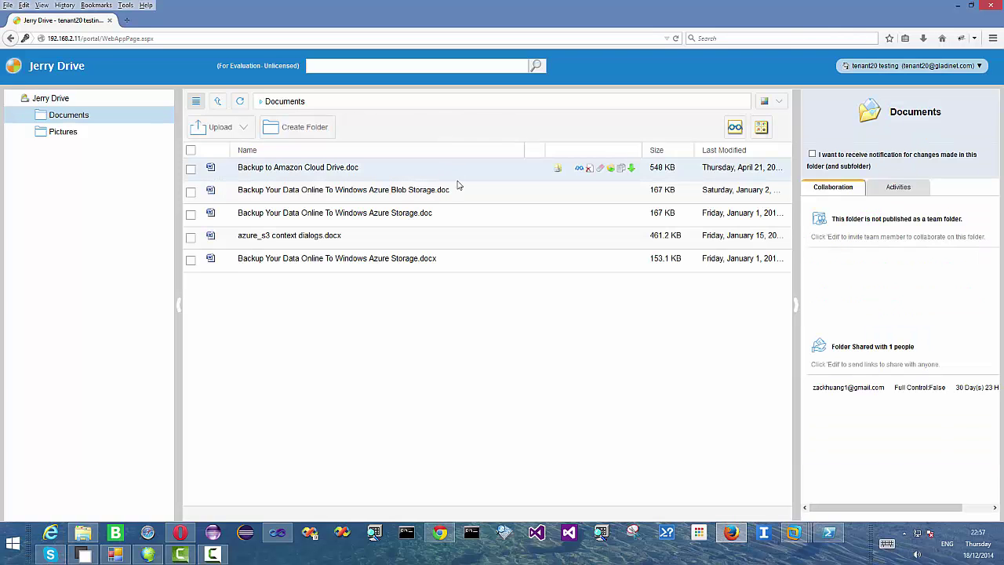
{"action": "left_click_drag", "start_coordinate": [795, 241], "coordinate": [632, 243]}
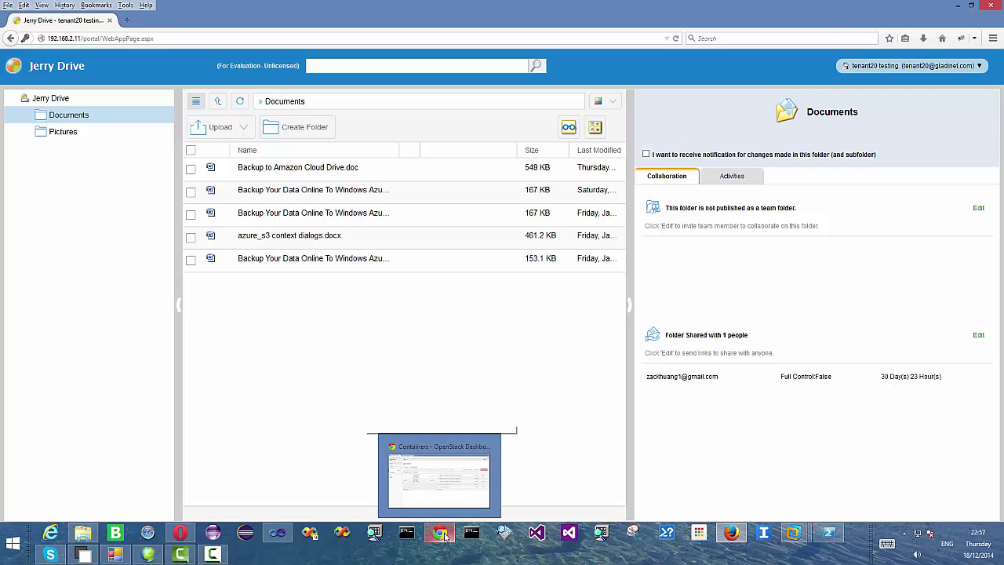
- In the recipient's Gmail, refresh the inbox, open the Jerry Drive invitation email, and follow its shared-folder link
{"action": "left_click", "coordinate": [180, 532]}
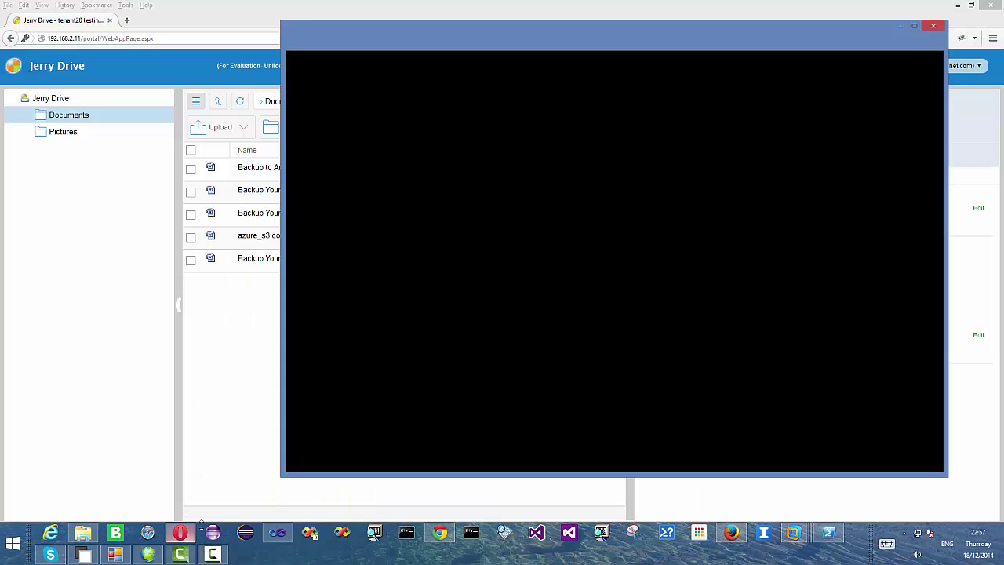
{"action": "left_click_drag", "start_coordinate": [569, 28], "coordinate": [436, 33]}
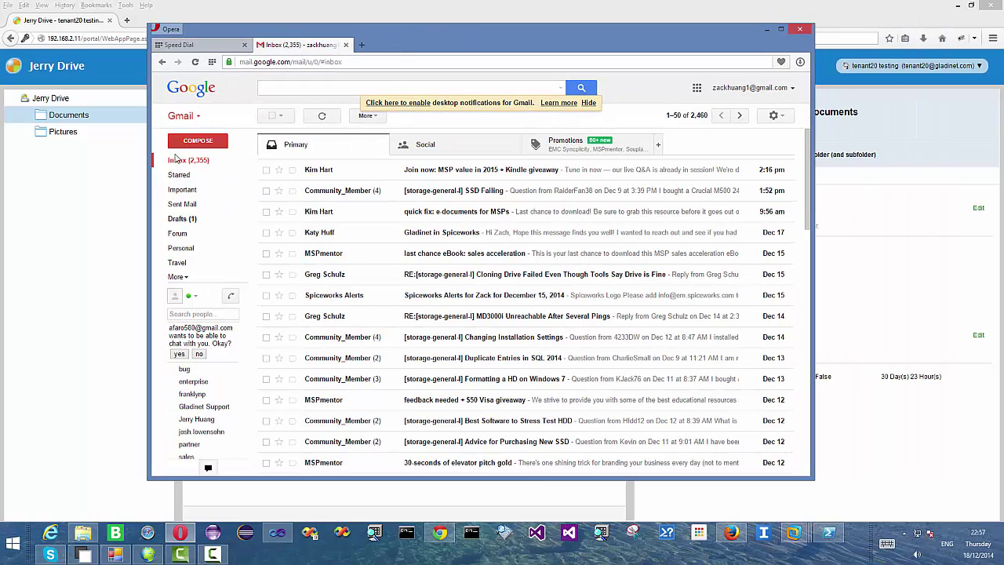
{"action": "left_click", "coordinate": [186, 161]}
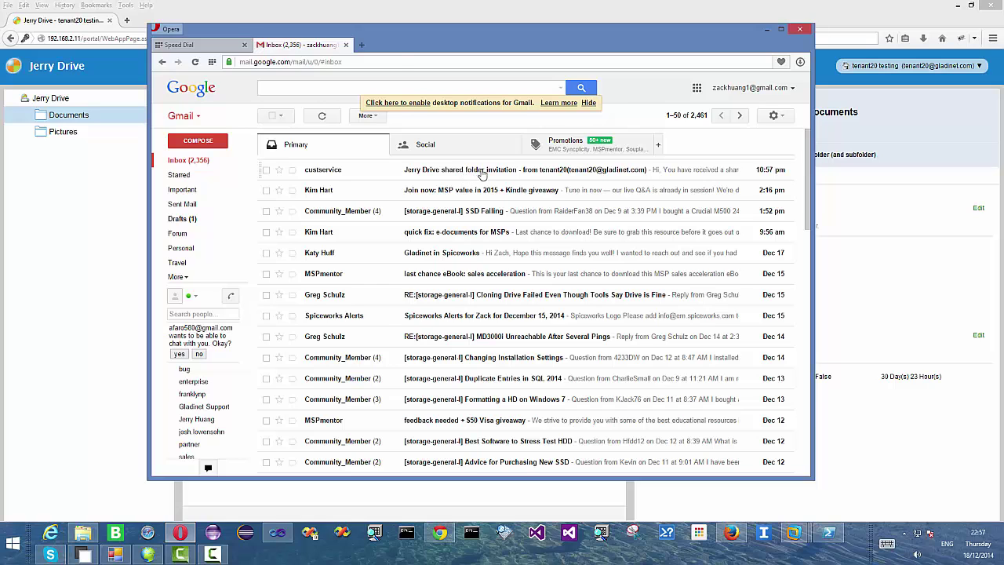
{"action": "left_click", "coordinate": [481, 172]}
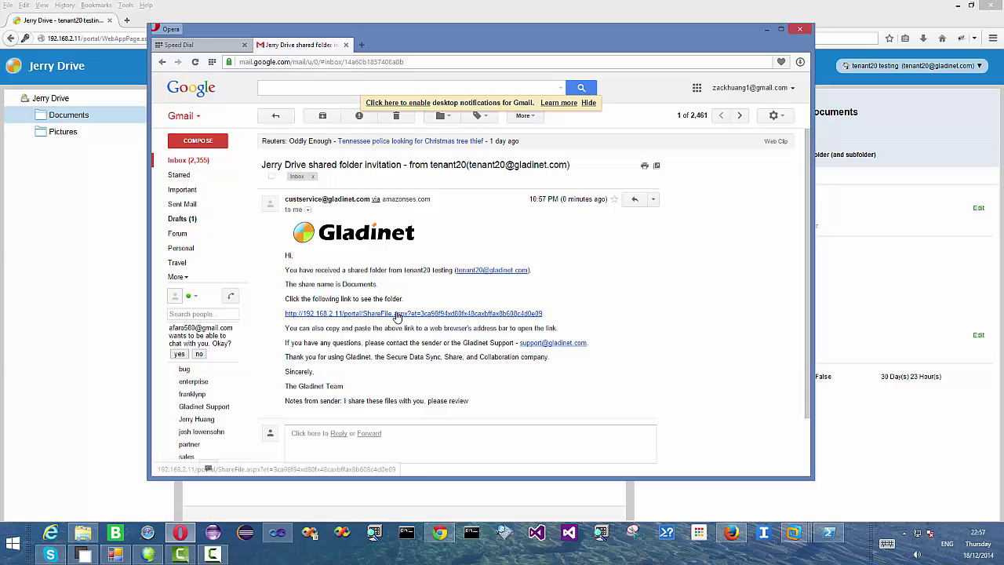
{"action": "left_click", "coordinate": [396, 316]}
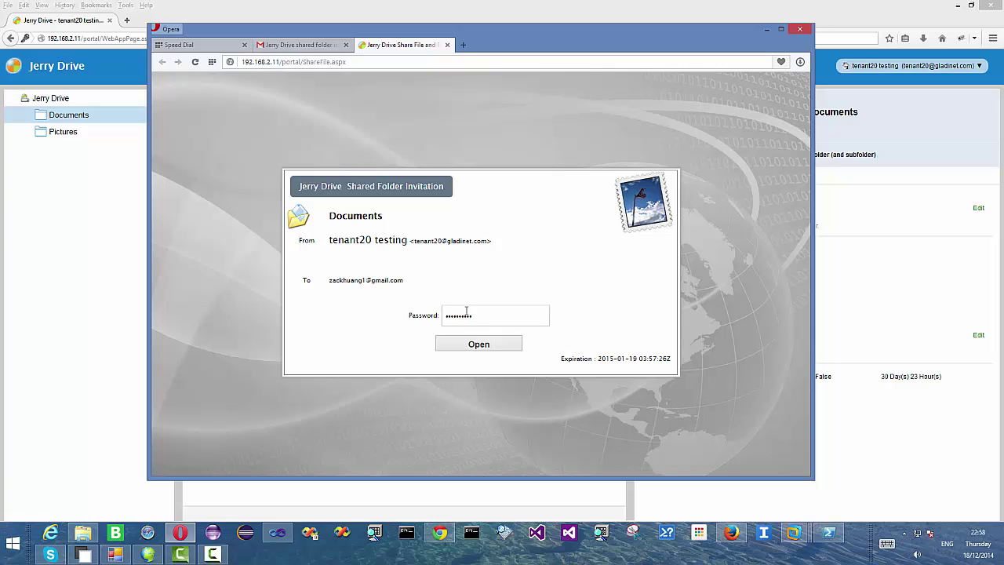
- Open the shared Documents folder, download azure_s3 context dialogs.docx, and close the recipient's Opera window
{"action": "left_click", "coordinate": [468, 345]}
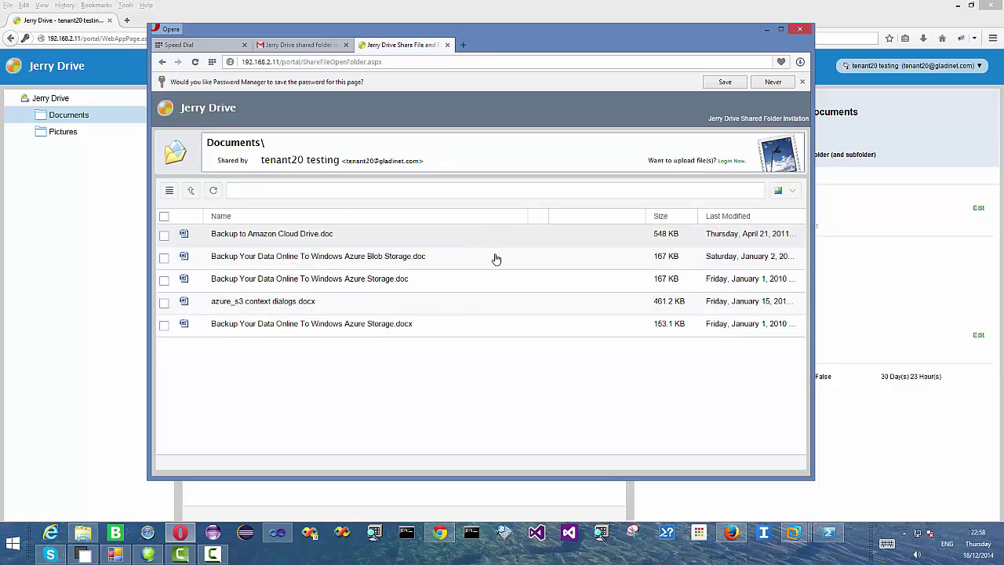
{"action": "left_click", "coordinate": [565, 306]}
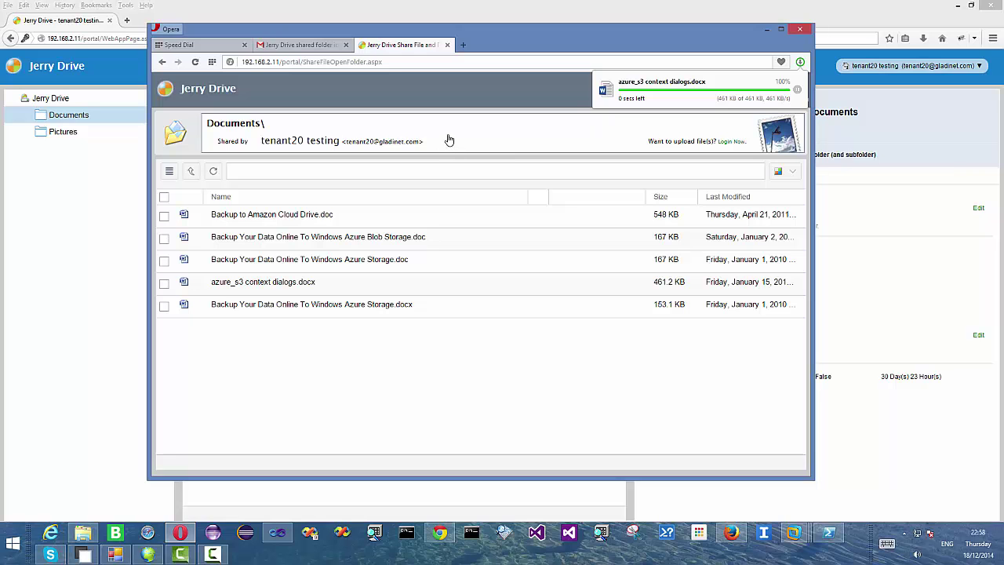
{"action": "left_click", "coordinate": [799, 29]}
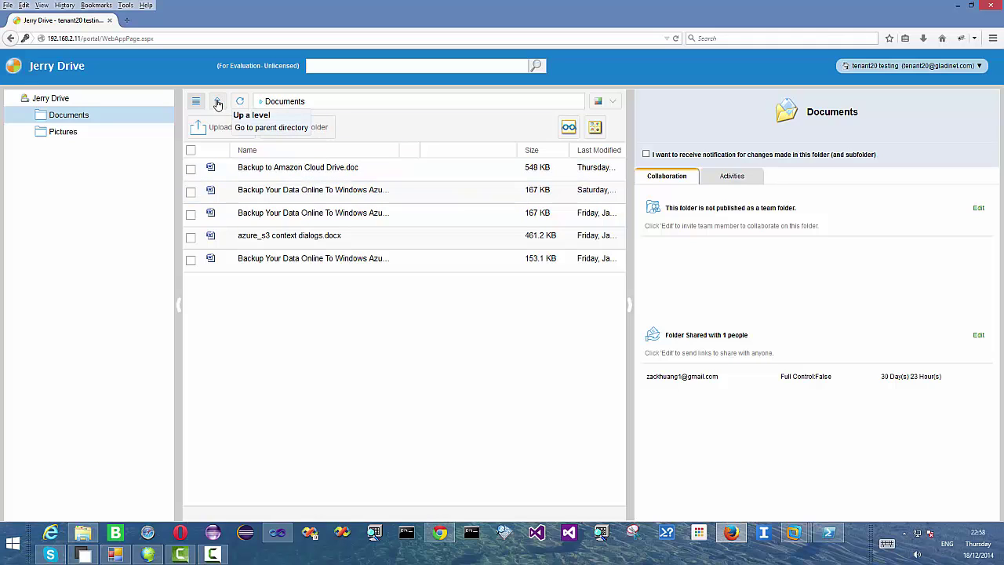
- Open the empty Pictures folder on Jerry Drive and the local Pictures > bugs screenshots folder
{"action": "left_click", "coordinate": [218, 104]}
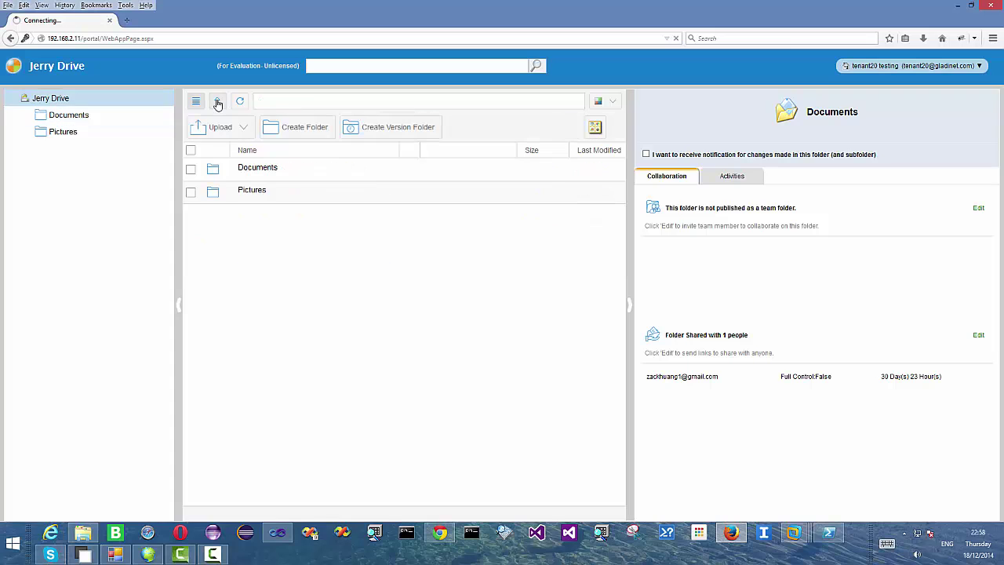
{"action": "left_click", "coordinate": [265, 196]}
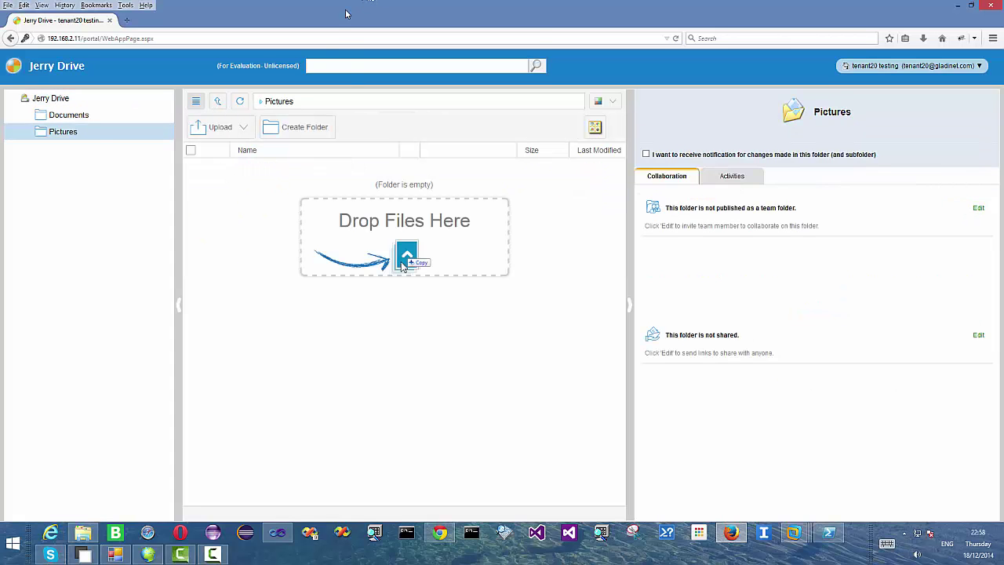
{"action": "key", "text": "ctrl+alt+Return"}
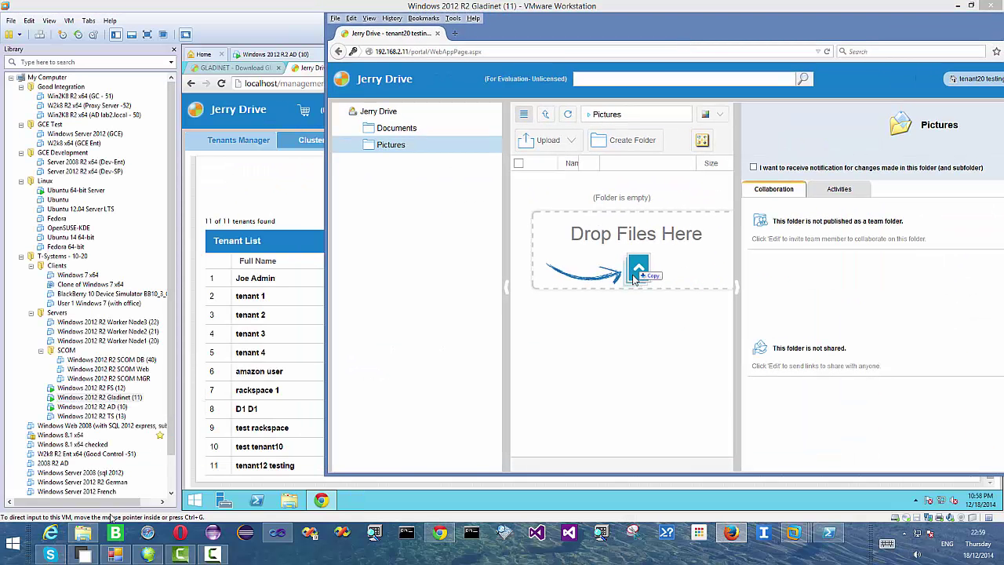
{"action": "left_click", "coordinate": [82, 533]}
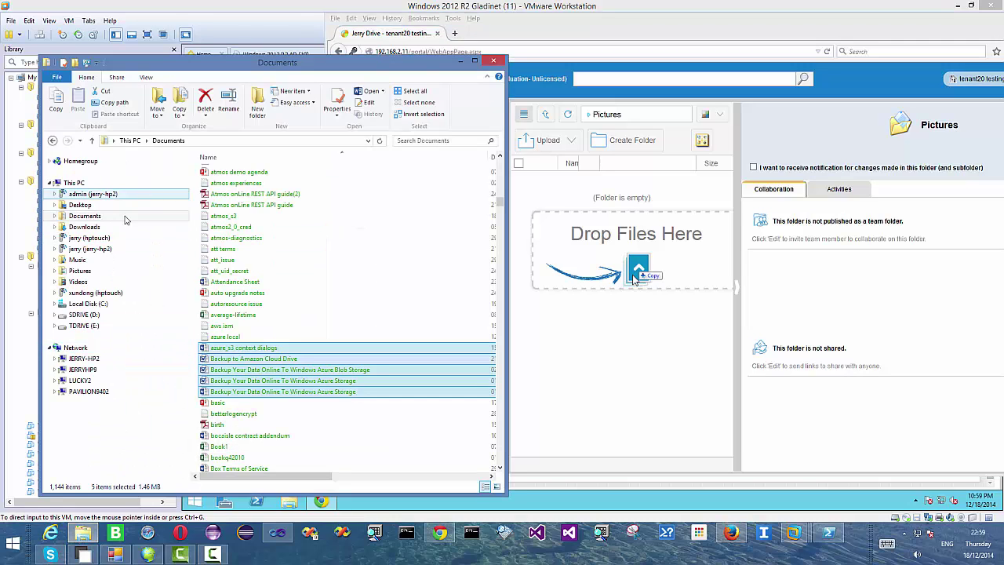
{"action": "left_click", "coordinate": [92, 271]}
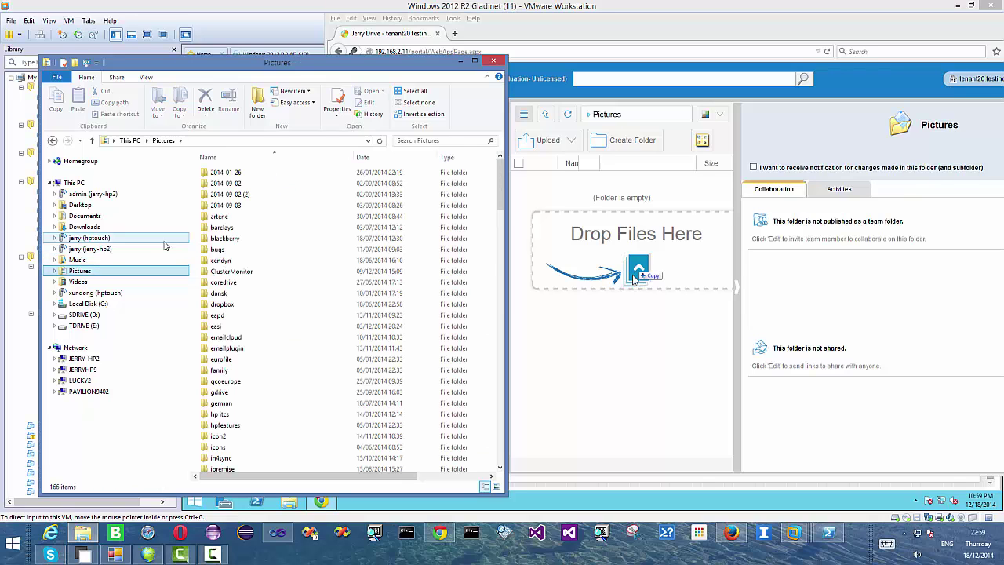
{"action": "double_click", "coordinate": [231, 249]}
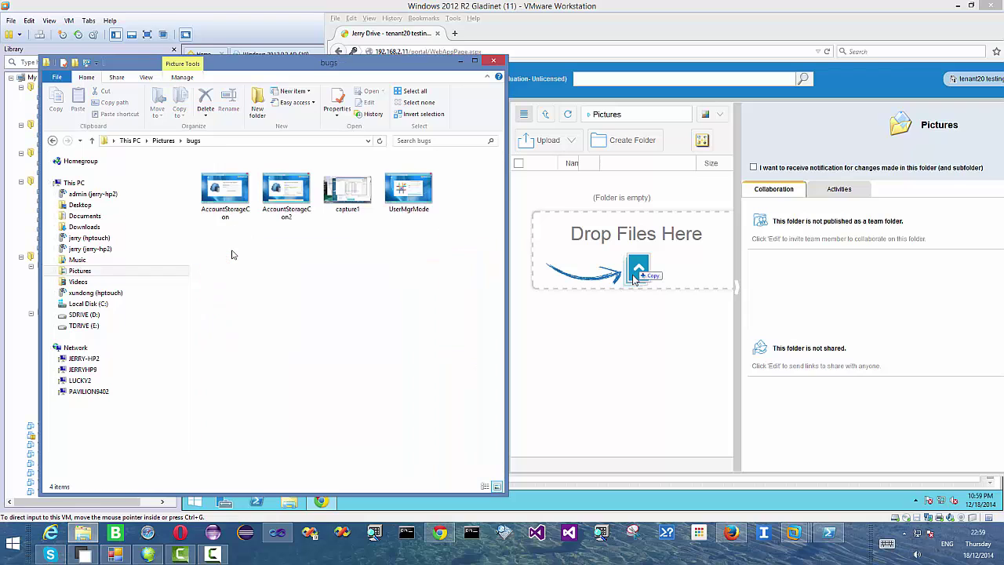
- Drag the four bugs PNGs, including capture1.png, into Jerry Drive's Pictures folder and check their names
{"action": "left_click", "coordinate": [232, 200]}
{"action": "left_click", "coordinate": [408, 192], "text": "shift"}
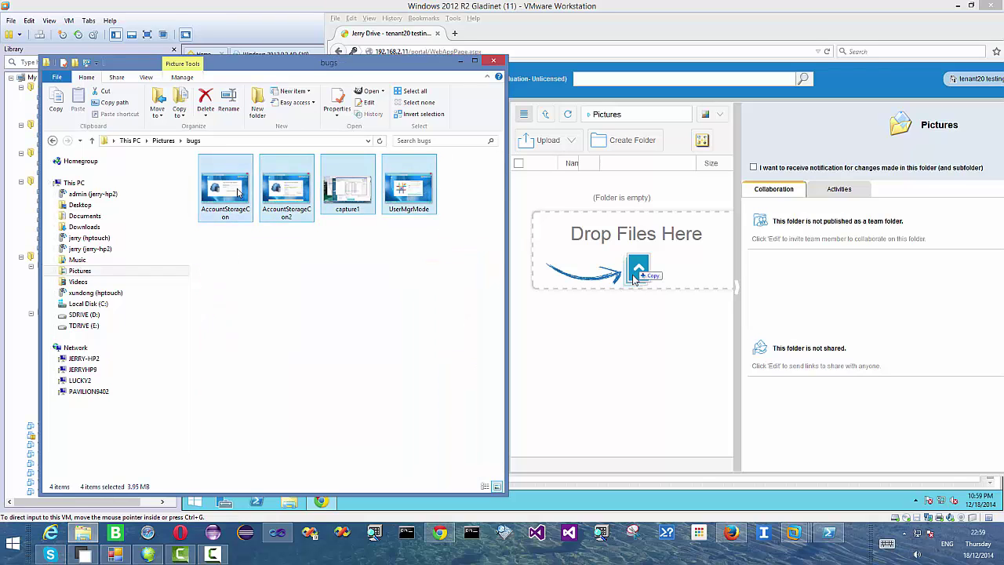
{"action": "left_click_drag", "start_coordinate": [252, 196], "coordinate": [634, 277]}
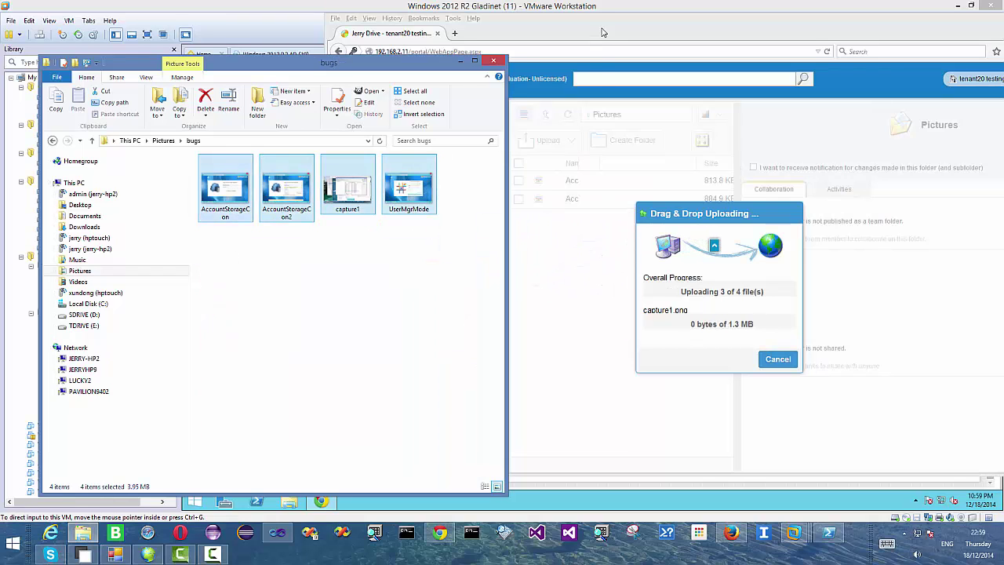
{"action": "left_click", "coordinate": [602, 31]}
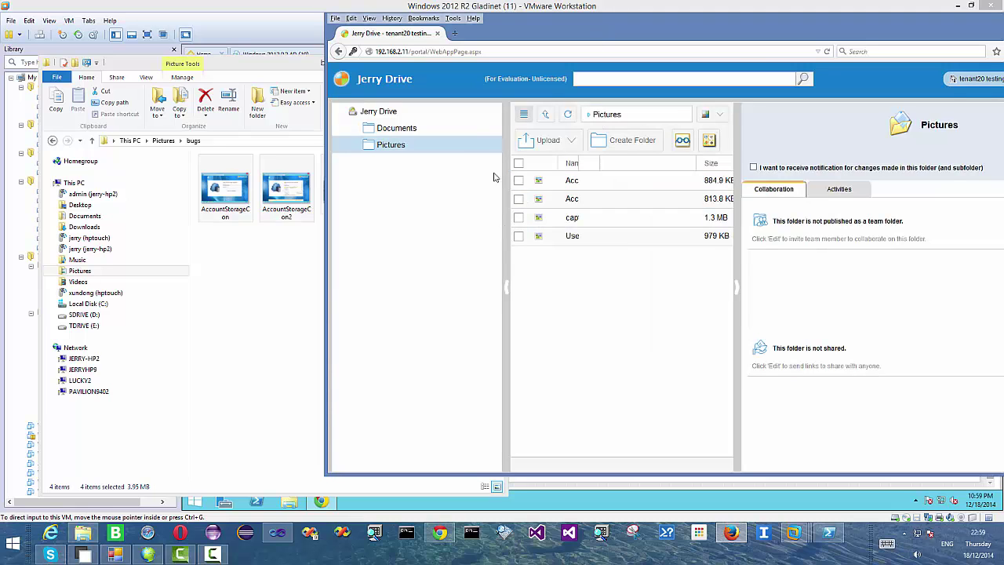
{"action": "left_click", "coordinate": [524, 118]}
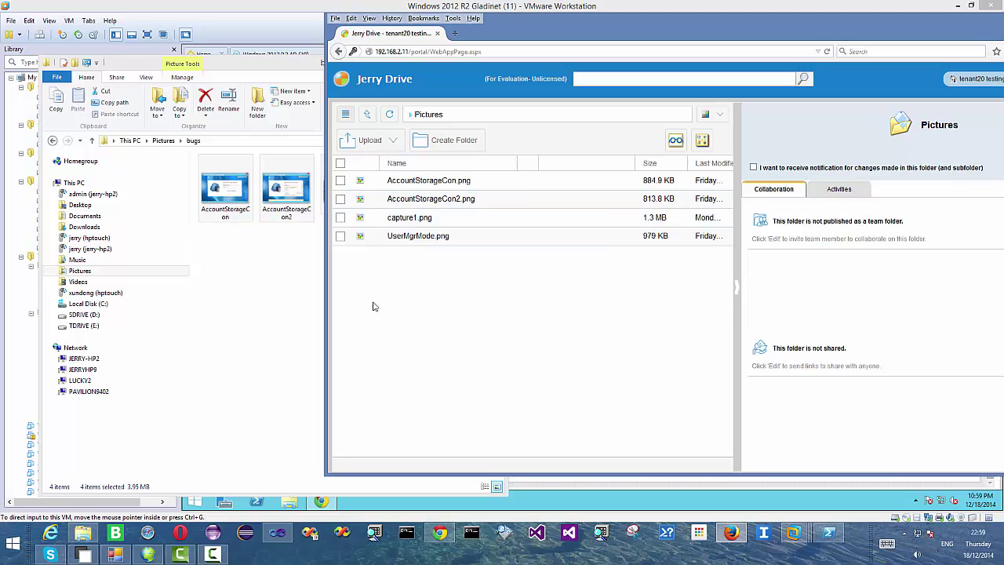
{"action": "left_click", "coordinate": [440, 532]}
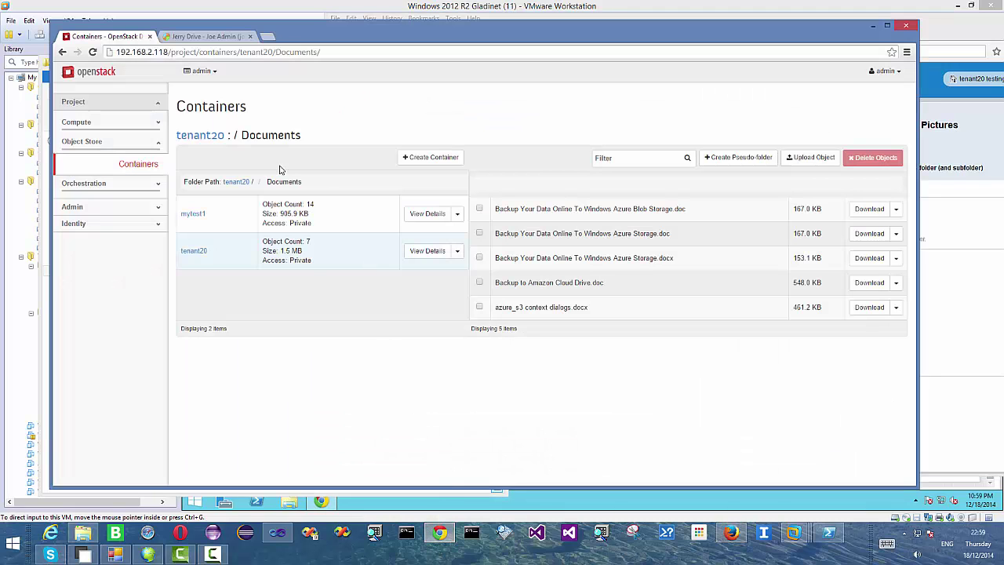
- Confirm the four PNGs in the tenant20 container's Pictures pseudo-folder, then return to Jerry Drive
{"action": "left_click", "coordinate": [194, 251]}
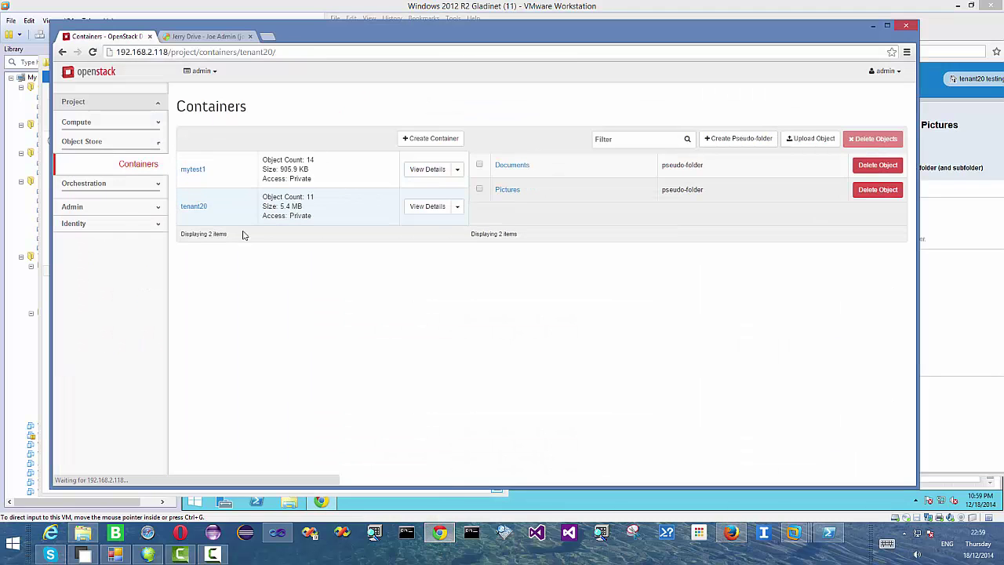
{"action": "left_click", "coordinate": [508, 190]}
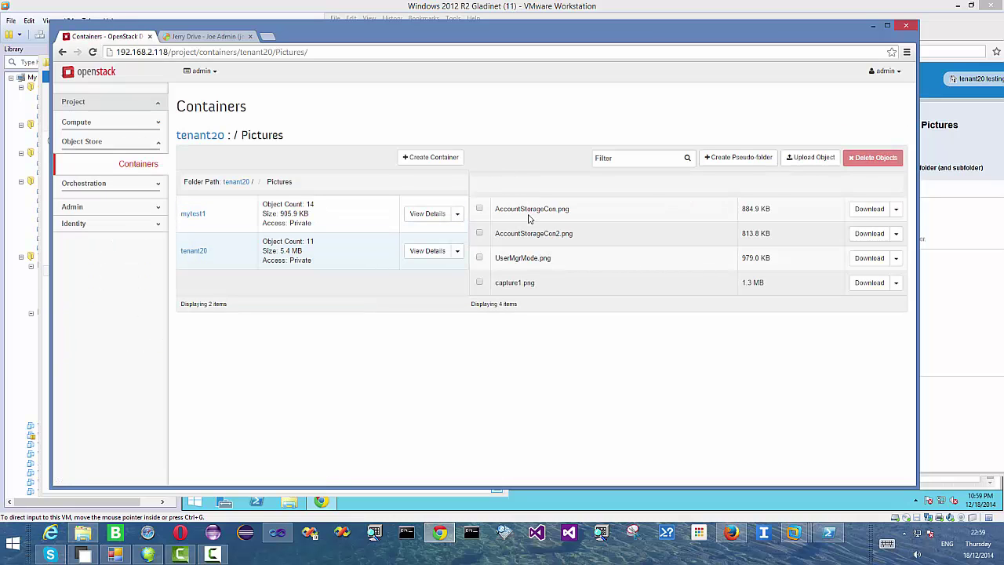
{"action": "left_click", "coordinate": [873, 26]}
{"action": "double_click", "coordinate": [648, 36]}
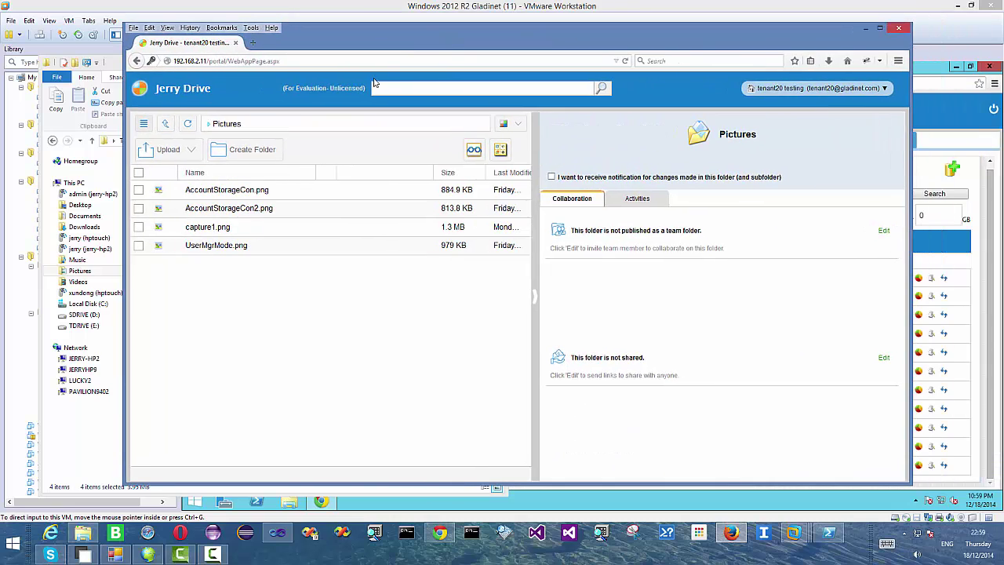
- Open sharing for the Pictures folder and replace the invite address with the recipient's e-mail
{"action": "left_click", "coordinate": [165, 126]}
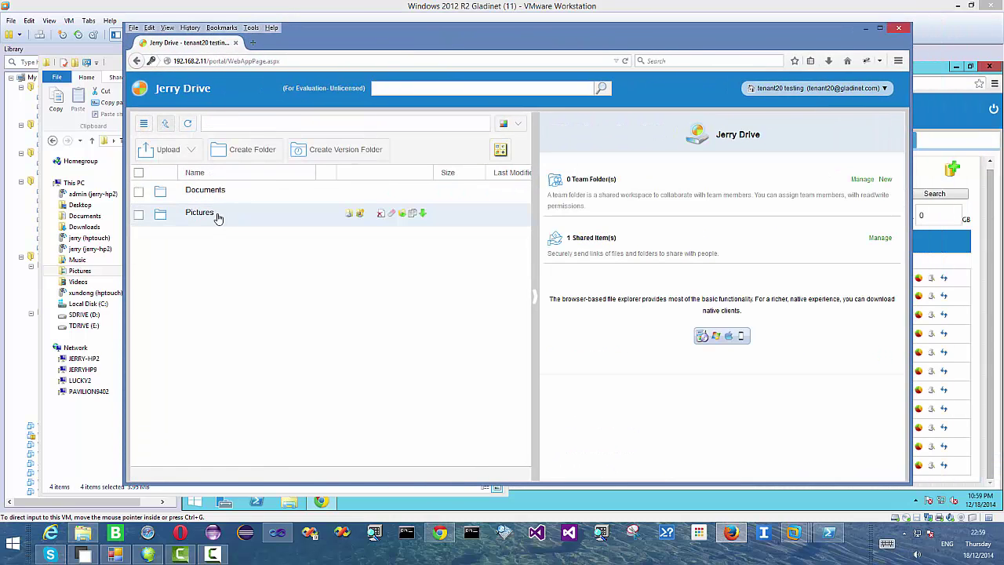
{"action": "left_click", "coordinate": [349, 216]}
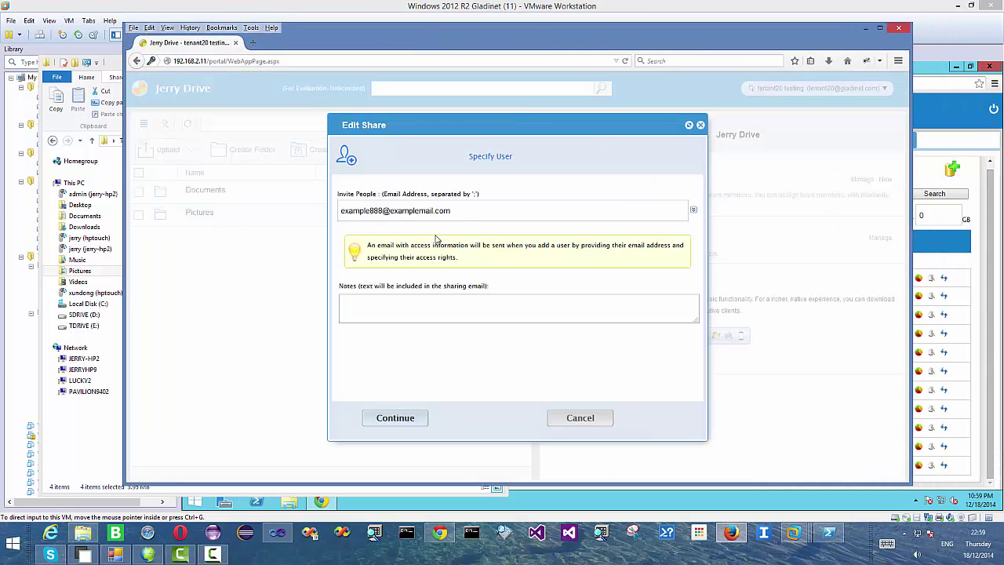
{"action": "left_click_drag", "start_coordinate": [466, 210], "coordinate": [250, 203]}
{"action": "key", "text": "BackSpace"}
{"action": "type", "text": "zacka"}
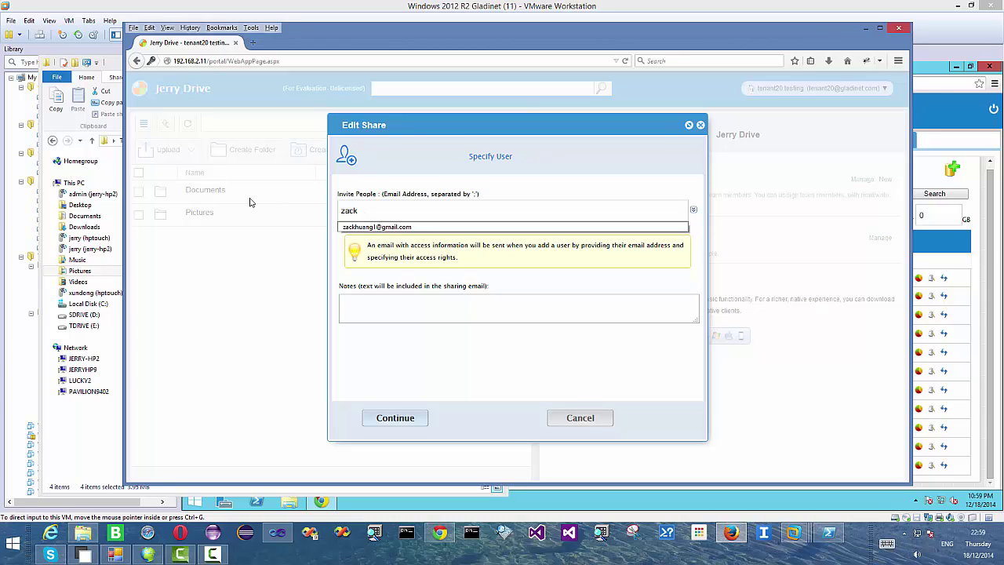
{"action": "left_click", "coordinate": [377, 226]}
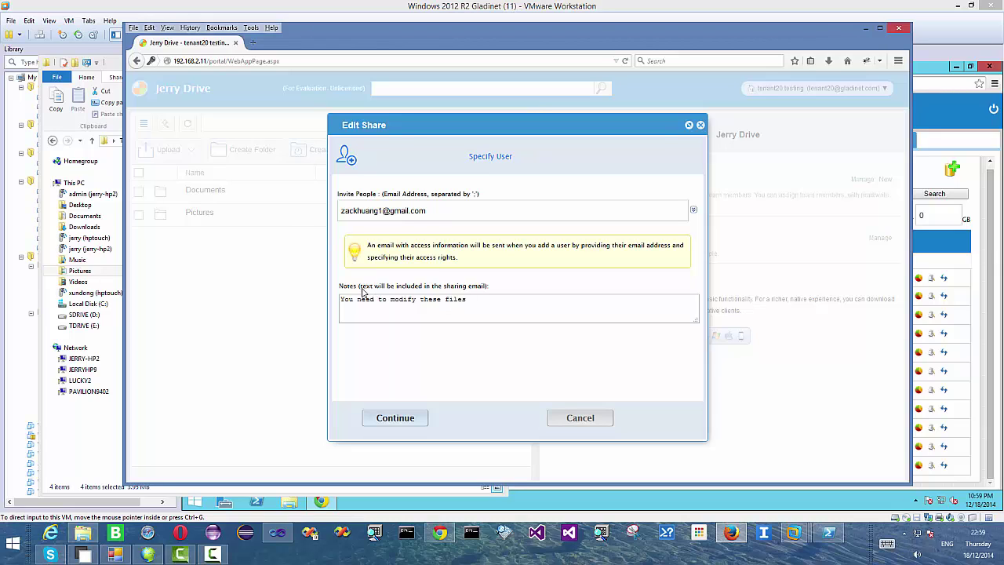
- Add the recipient as a guest user with a manually set password and no forced change
{"action": "left_click", "coordinate": [376, 419]}
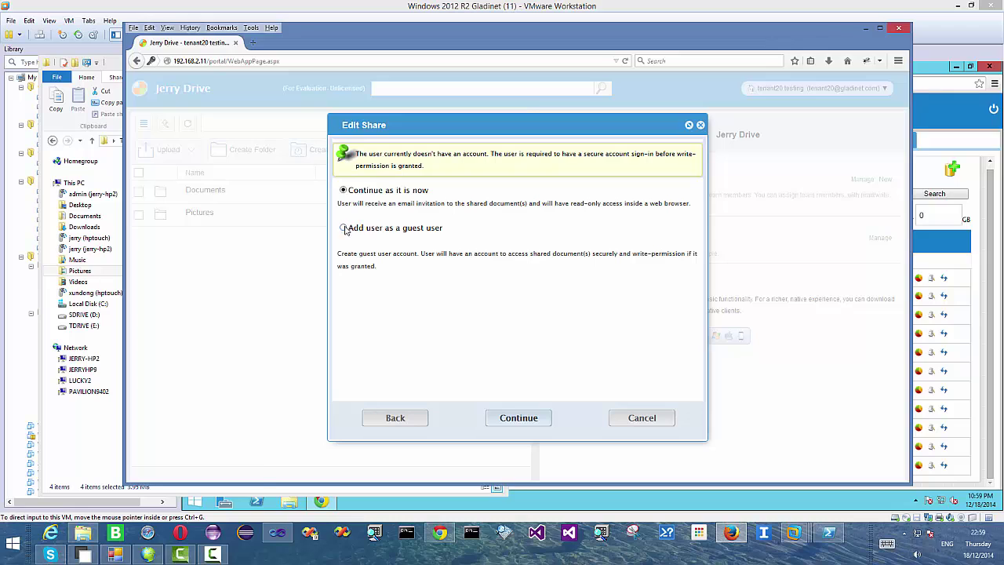
{"action": "left_click", "coordinate": [344, 228]}
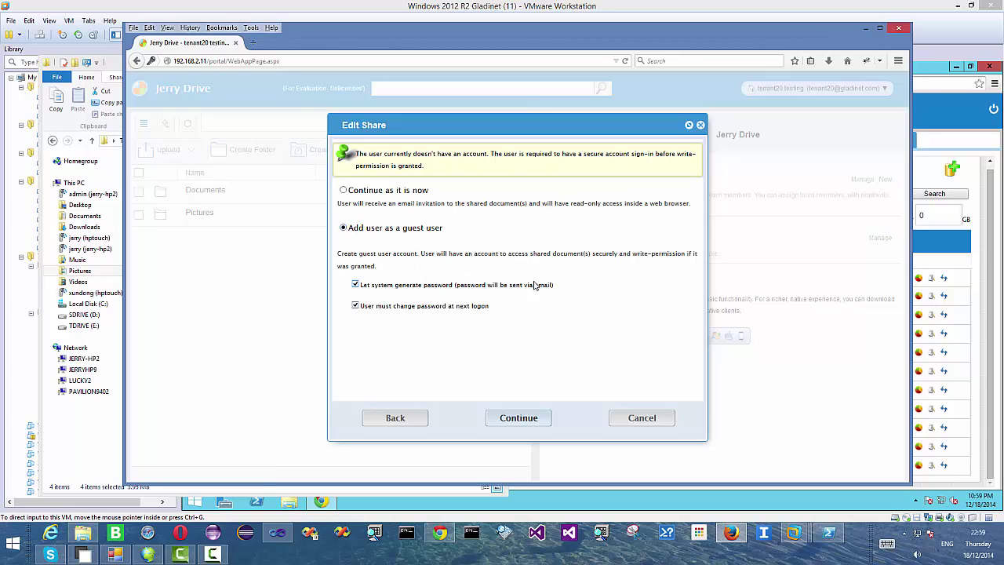
{"action": "left_click", "coordinate": [355, 306]}
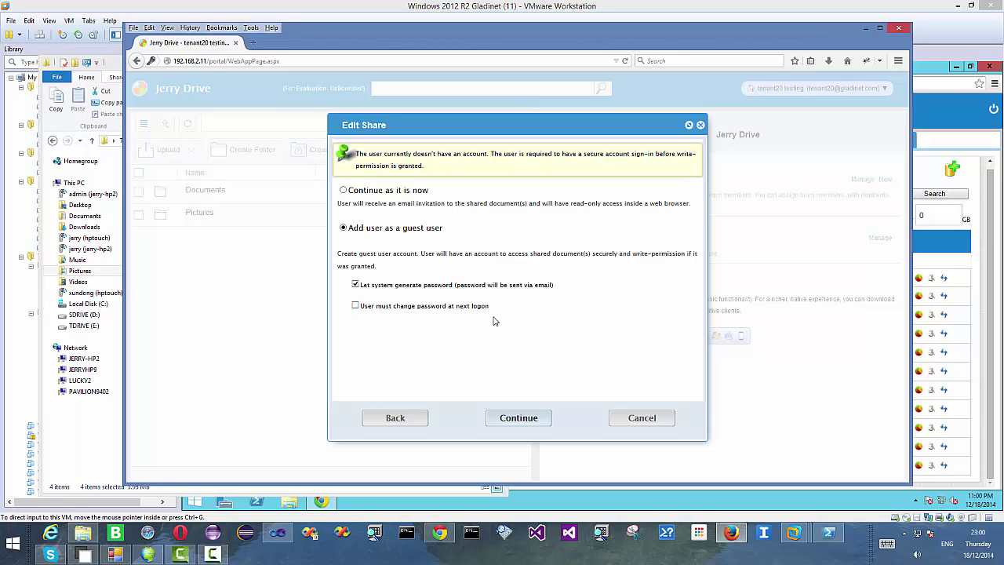
{"action": "left_click", "coordinate": [355, 285]}
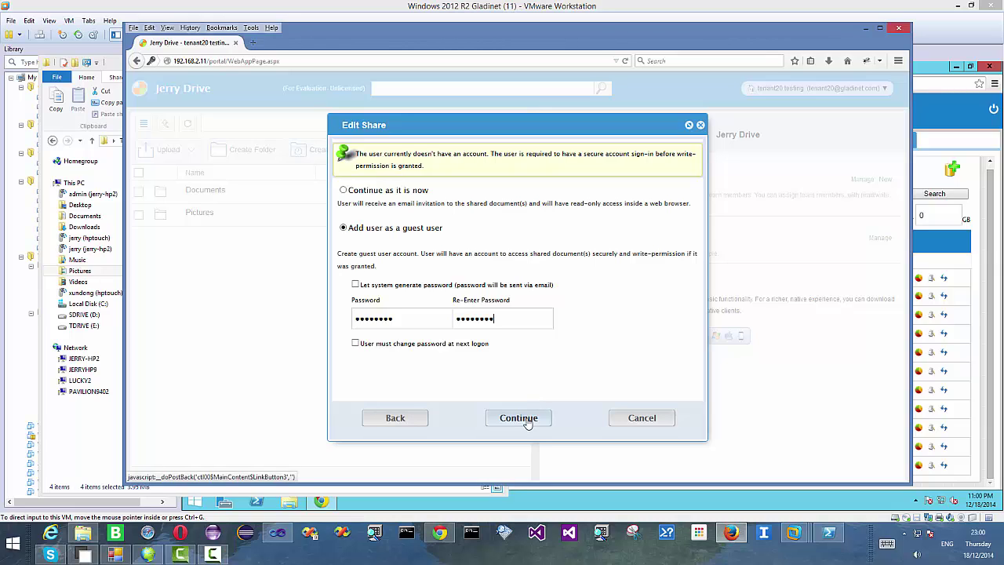
{"action": "left_click", "coordinate": [527, 420]}
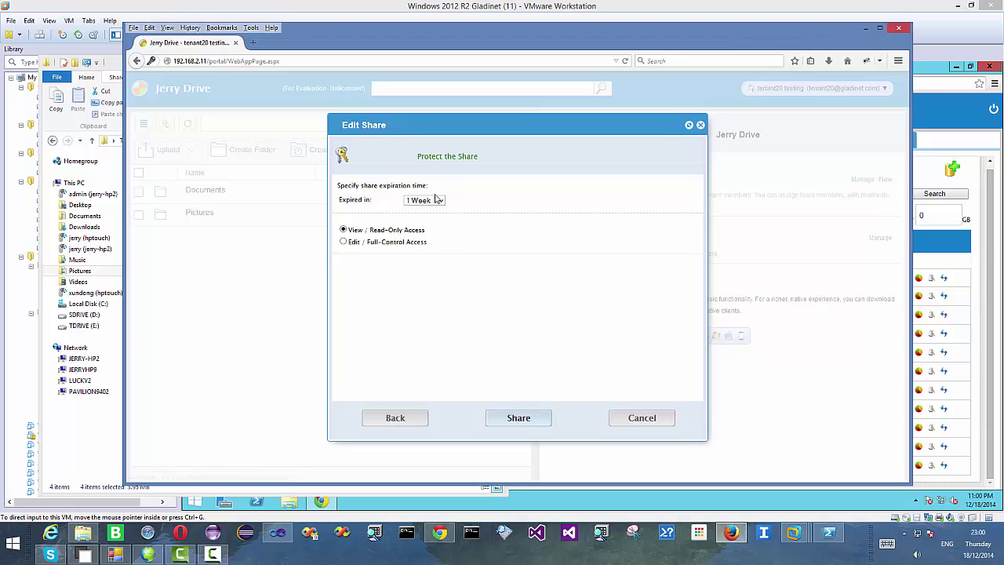
- Set the share to expire in 3 Months with Edit/Full-Control access, and share it
{"action": "left_click", "coordinate": [436, 199]}
{"action": "left_click", "coordinate": [436, 249]}
{"action": "left_click", "coordinate": [382, 243]}
{"action": "left_click", "coordinate": [524, 419]}
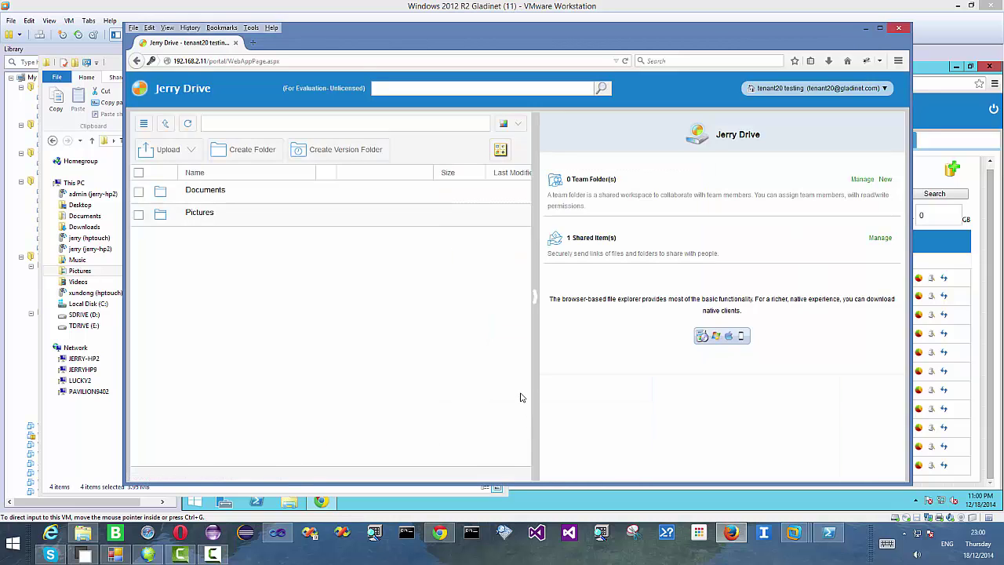
- Return to the recipient's Gmail in Opera, dismissing the session-expired prompt
{"action": "left_click", "coordinate": [182, 532]}
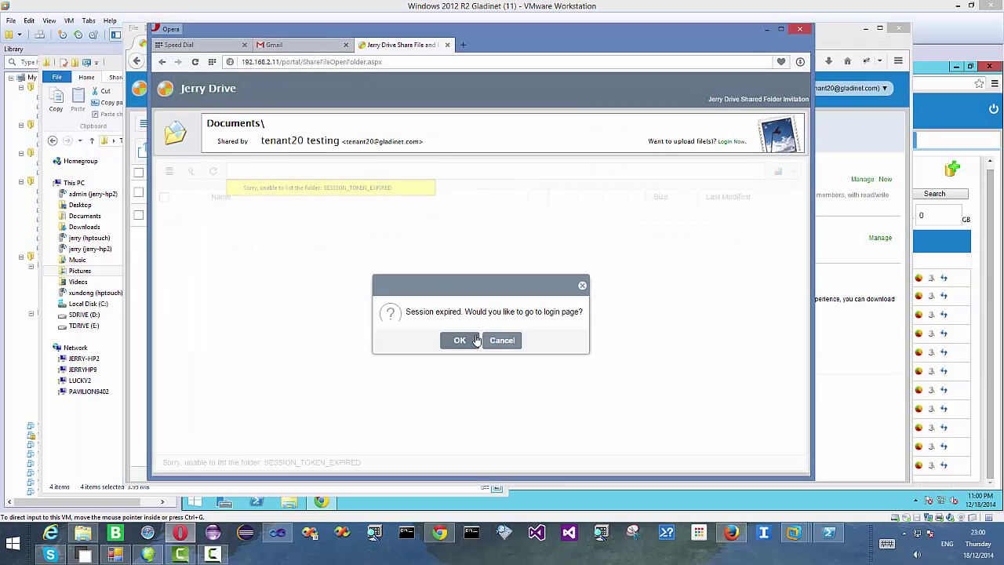
{"action": "left_click", "coordinate": [502, 342]}
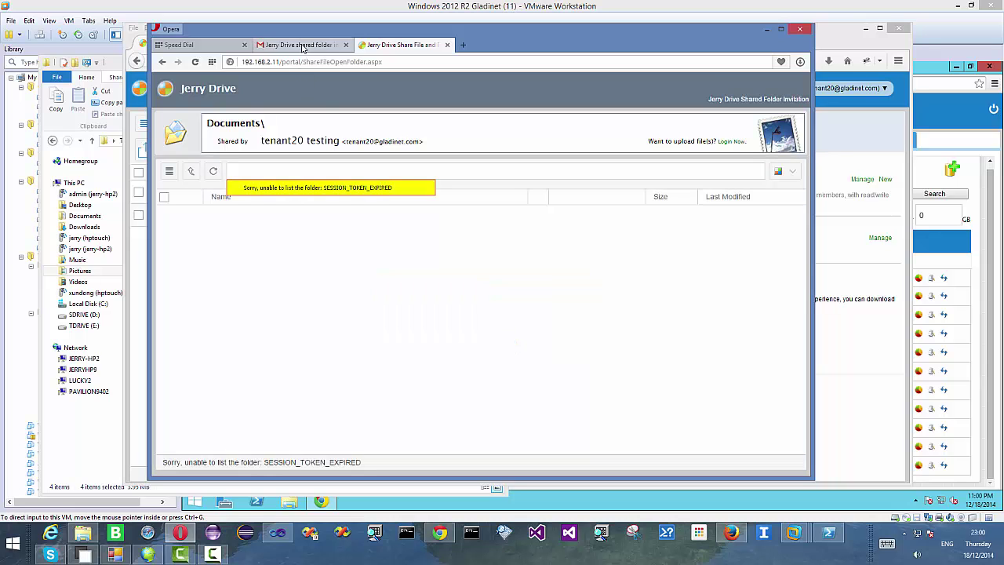
{"action": "left_click", "coordinate": [305, 47]}
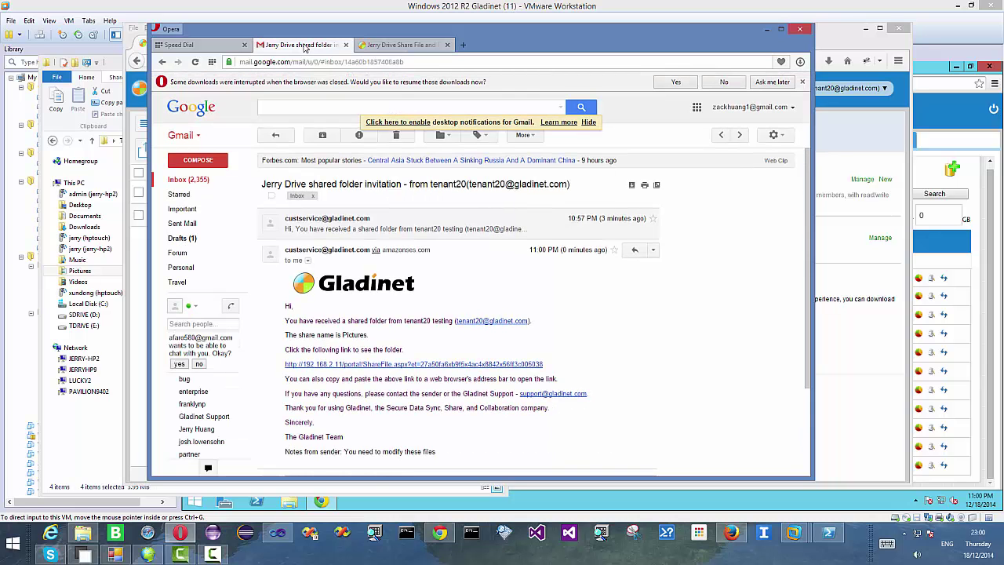
- Open the Pictures invitation e-mail and follow its link to the invitation page expiring 2015-03-21
{"action": "left_click", "coordinate": [191, 179]}
{"action": "left_click", "coordinate": [494, 189]}
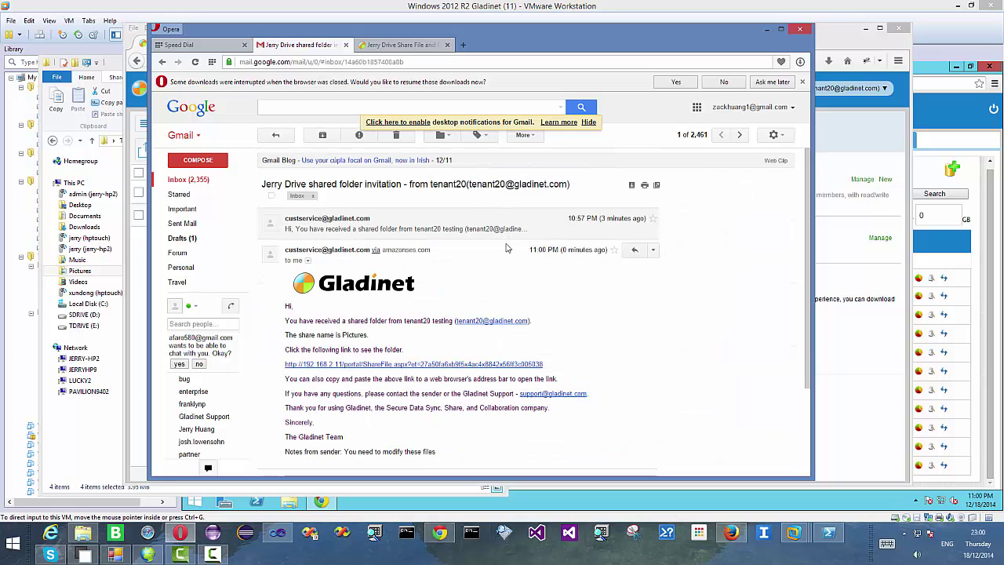
{"action": "scroll", "coordinate": [549, 266], "scroll_direction": "down", "scroll_amount": 1}
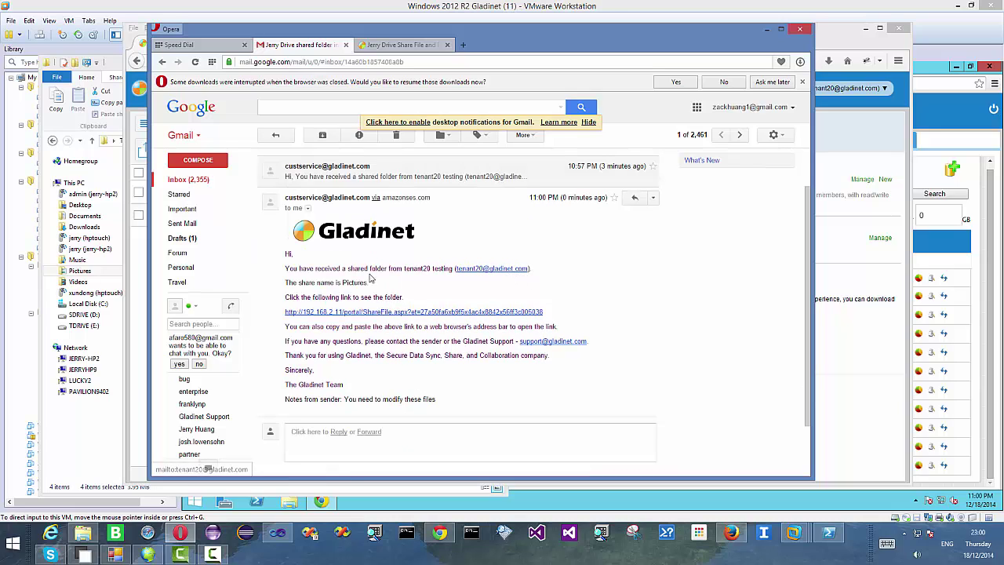
{"action": "left_click", "coordinate": [368, 312]}
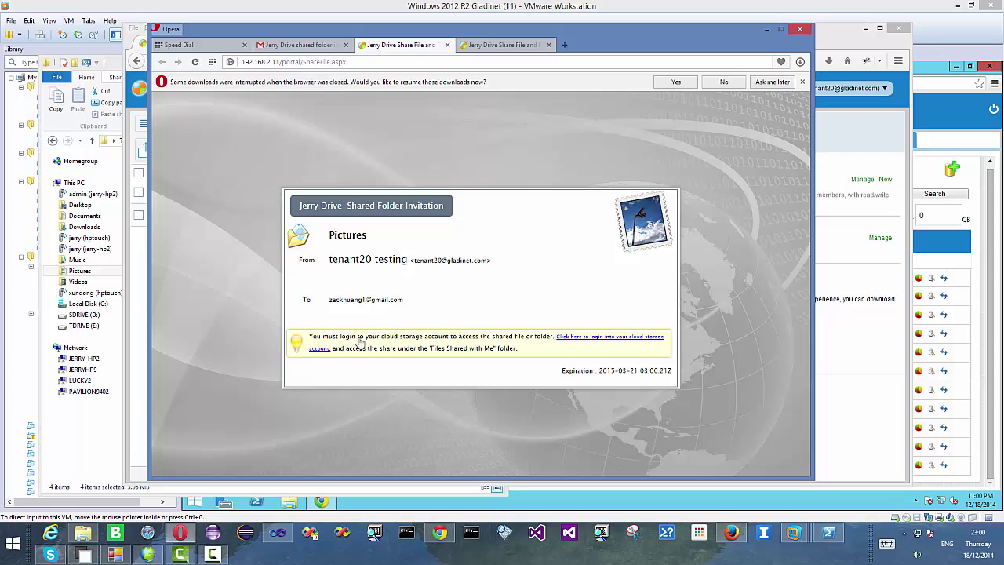
- Log in to the Jerry Drive portal with the recipient's e-mail and password, and open the shared Pictures folder
{"action": "left_click", "coordinate": [596, 341]}
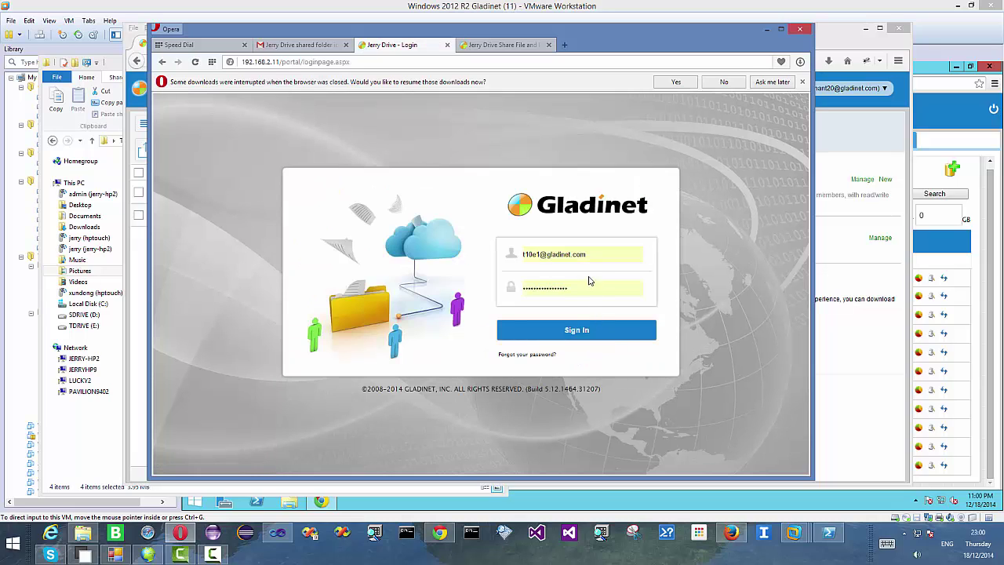
{"action": "left_click", "coordinate": [580, 254]}
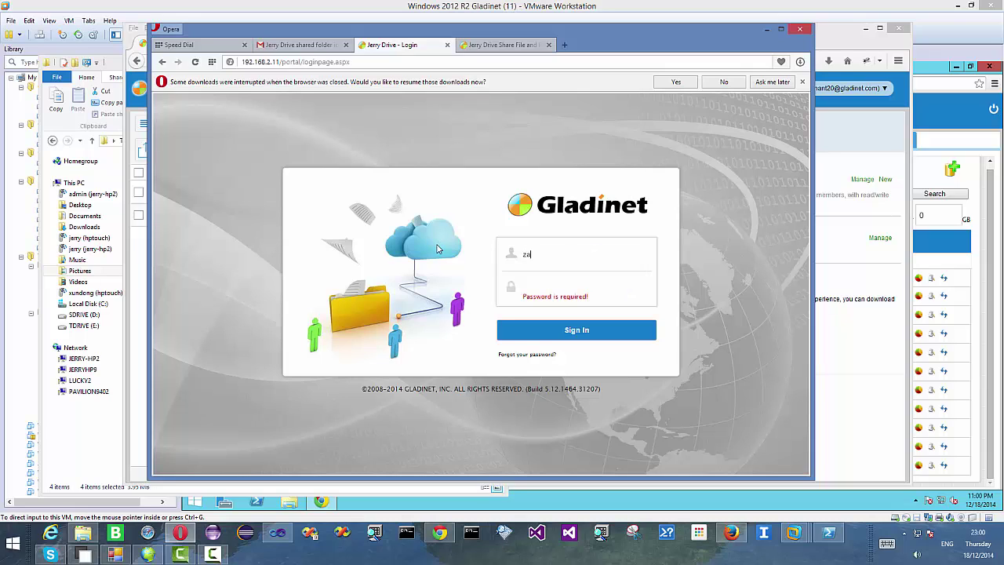
{"action": "key", "text": "Tab"}
{"action": "left_click", "coordinate": [574, 331]}
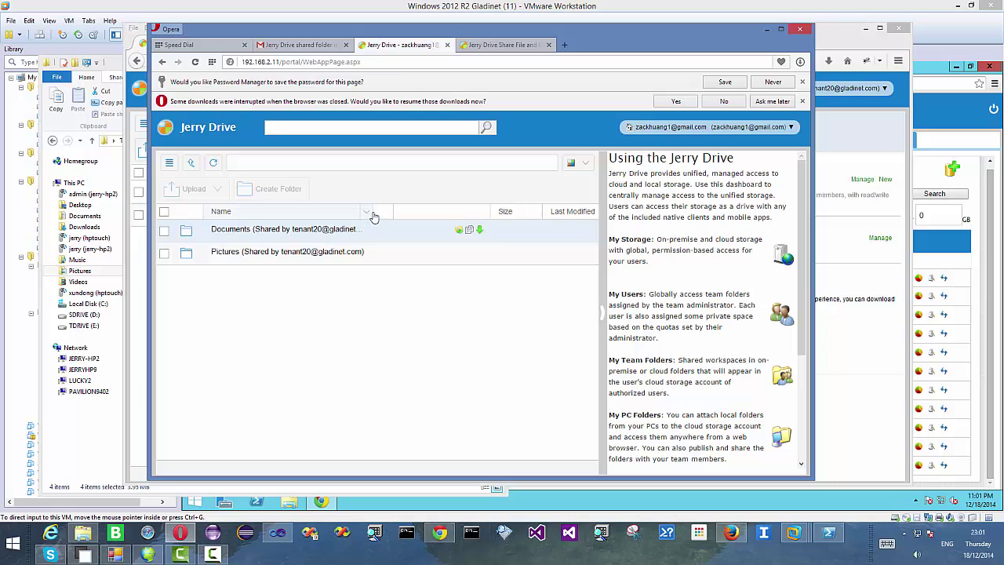
{"action": "left_click", "coordinate": [306, 252]}
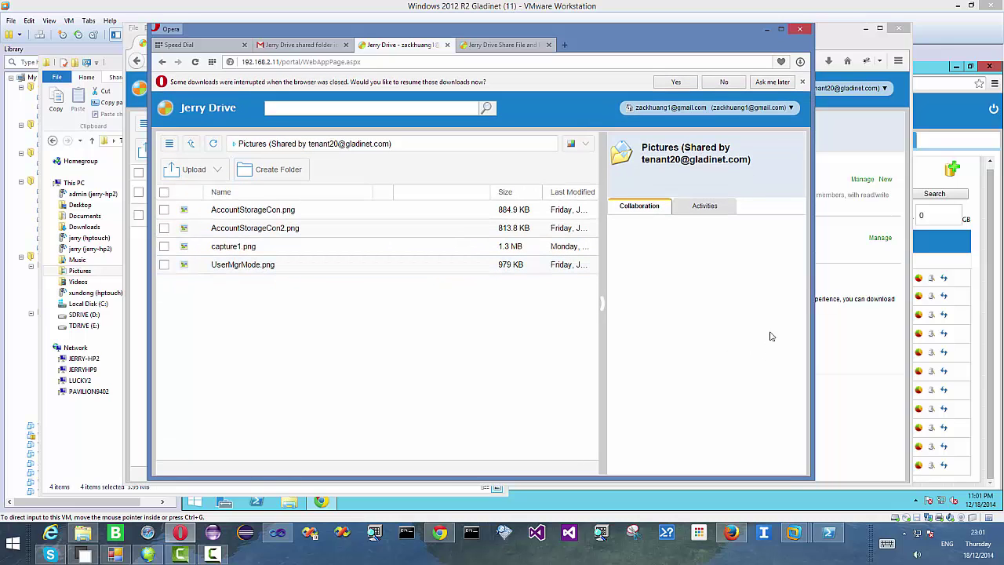
{"action": "left_click", "coordinate": [157, 557]}
- Log in to the Jerry Drive desktop client with the tenant's e-mail and password
{"action": "left_click", "coordinate": [457, 268]}
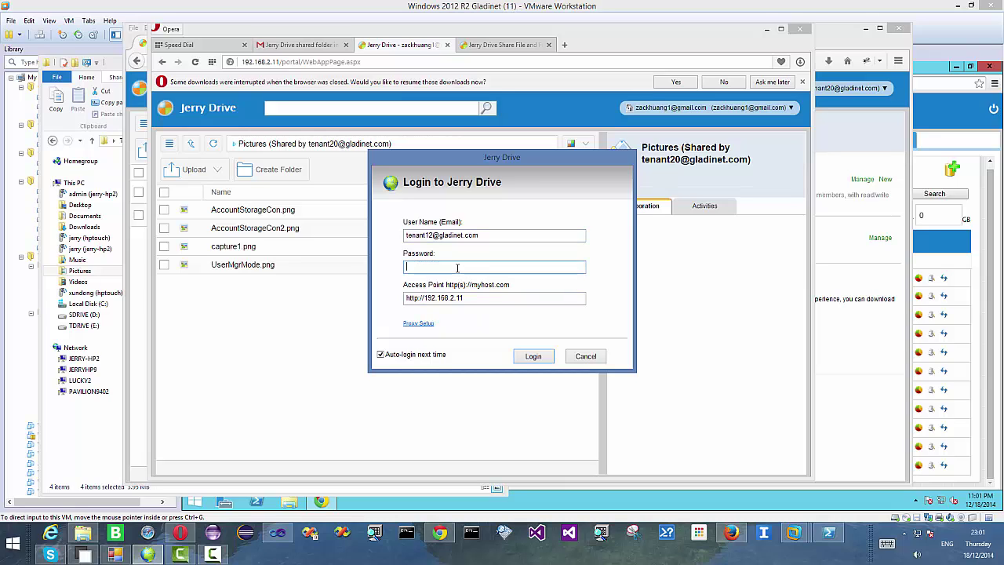
{"action": "left_click_drag", "start_coordinate": [584, 235], "coordinate": [332, 229]}
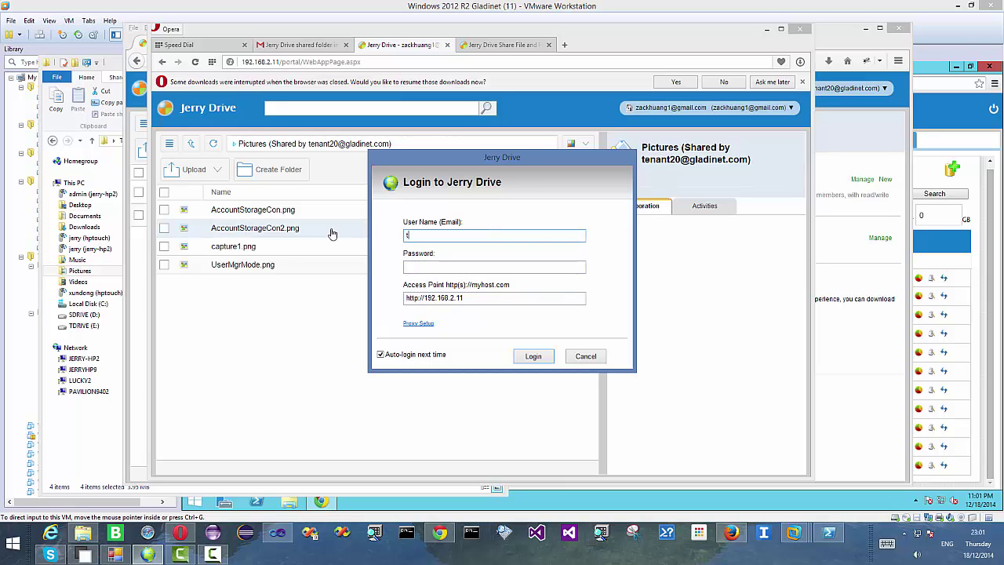
{"action": "key", "text": "Tab"}
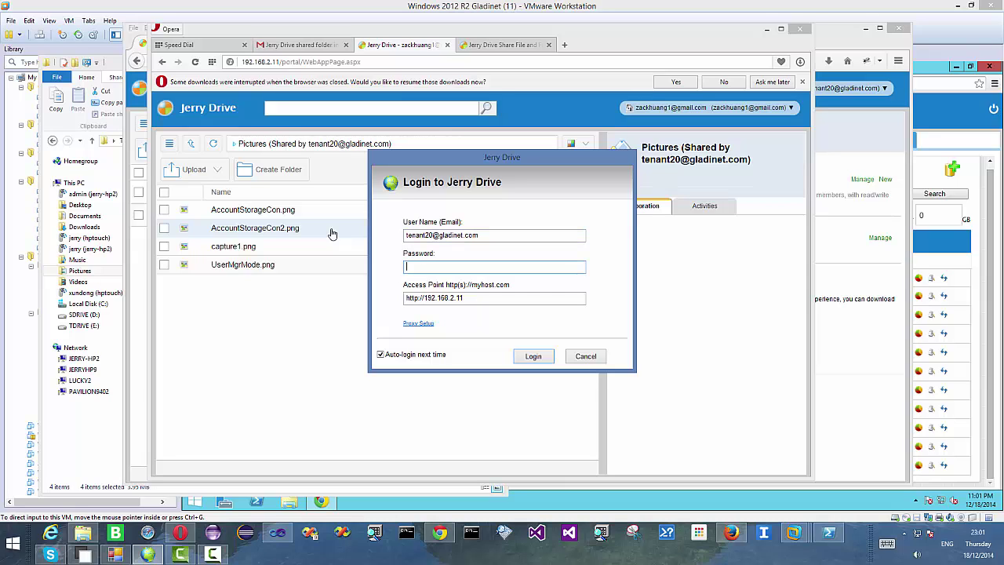
{"action": "type", "text": "password"}
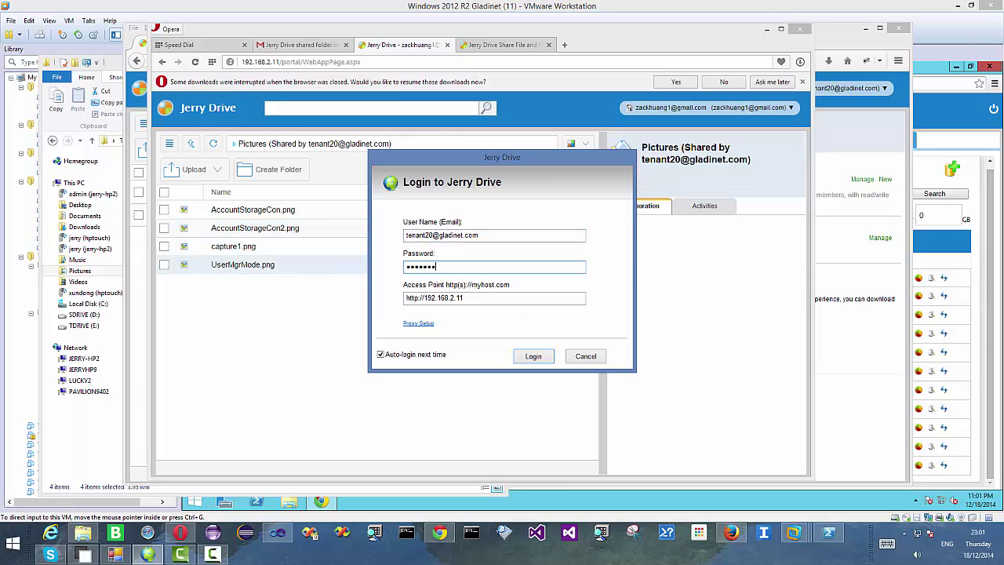
{"action": "left_click", "coordinate": [532, 356]}
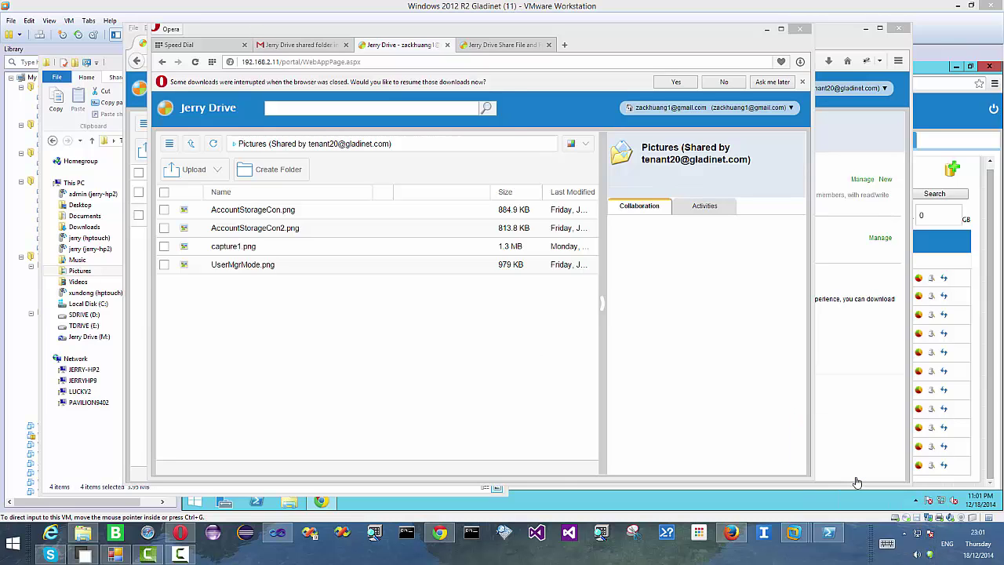
- Create a new folder named 'TexDoc' on Jerry Drive (M:) and open it
{"action": "left_click_drag", "start_coordinate": [286, 76], "coordinate": [622, 58]}
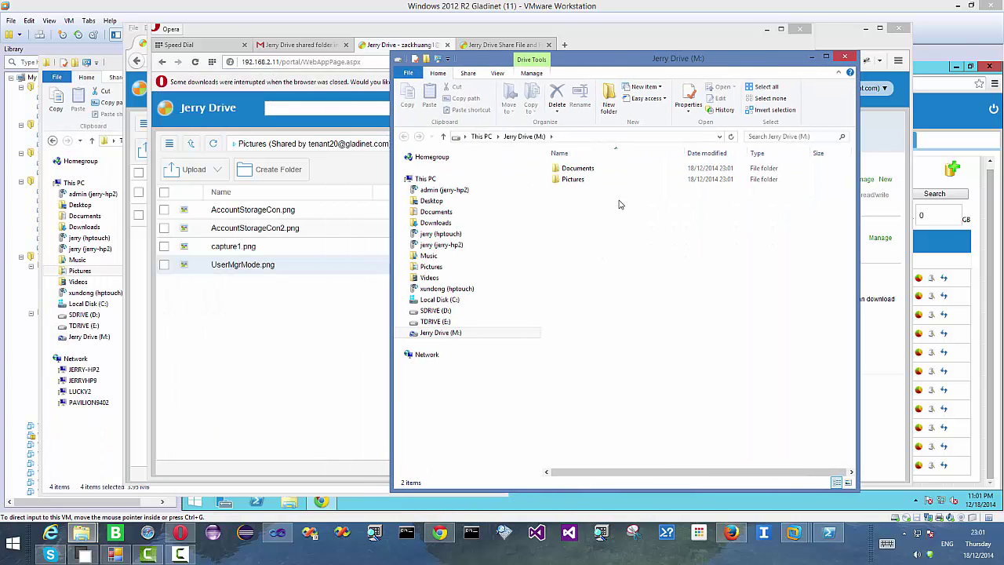
{"action": "right_click", "coordinate": [598, 202]}
{"action": "mouse_move", "coordinate": [655, 317]}
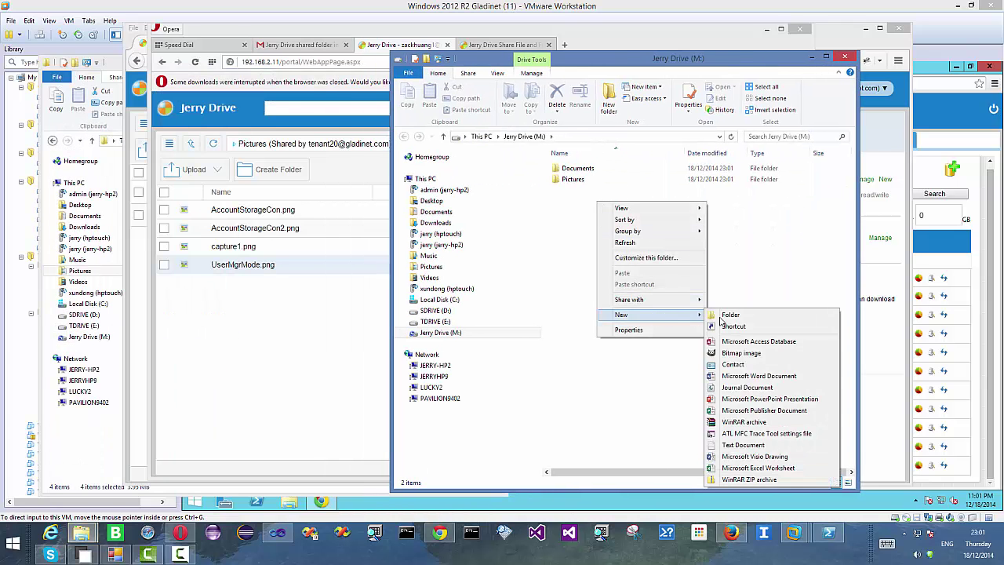
{"action": "left_click", "coordinate": [710, 315]}
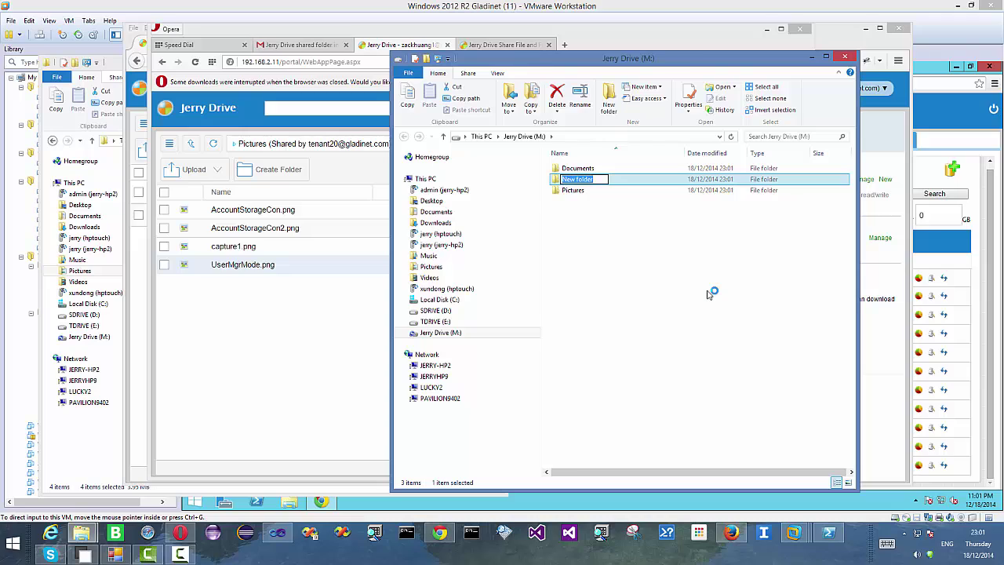
{"action": "type", "text": "TexDoc"}
{"action": "key", "text": "Return"}
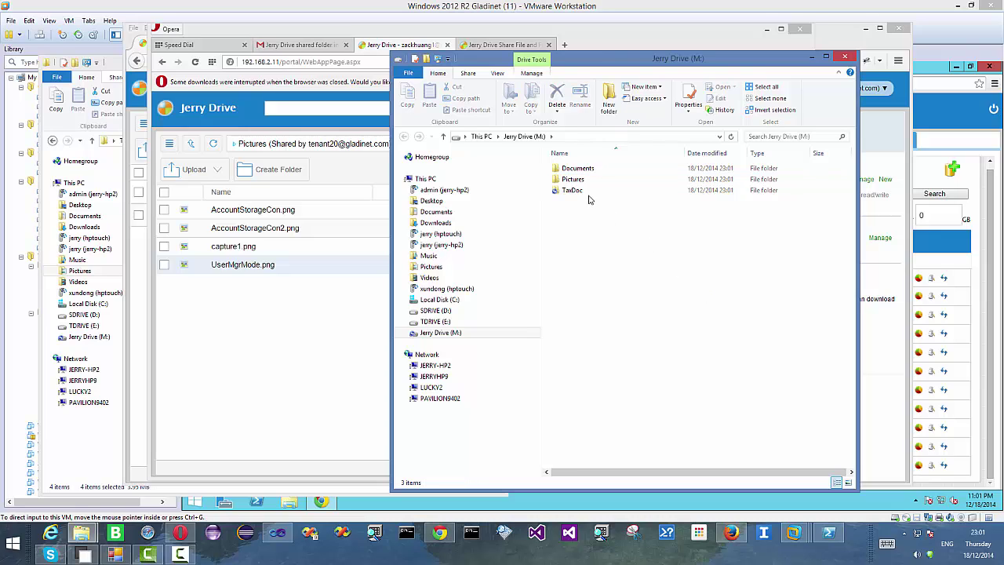
{"action": "left_click", "coordinate": [588, 193]}
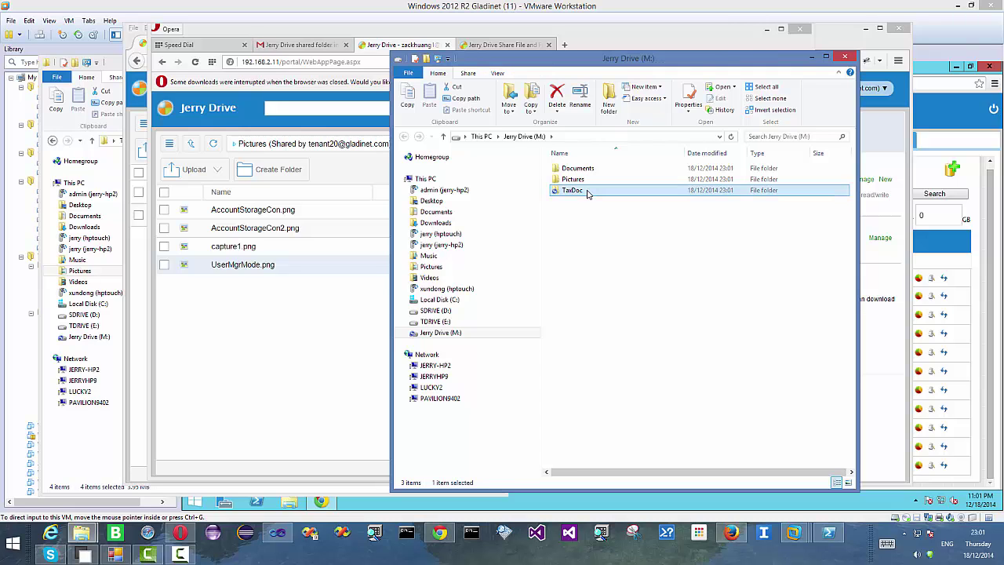
{"action": "double_click", "coordinate": [588, 193]}
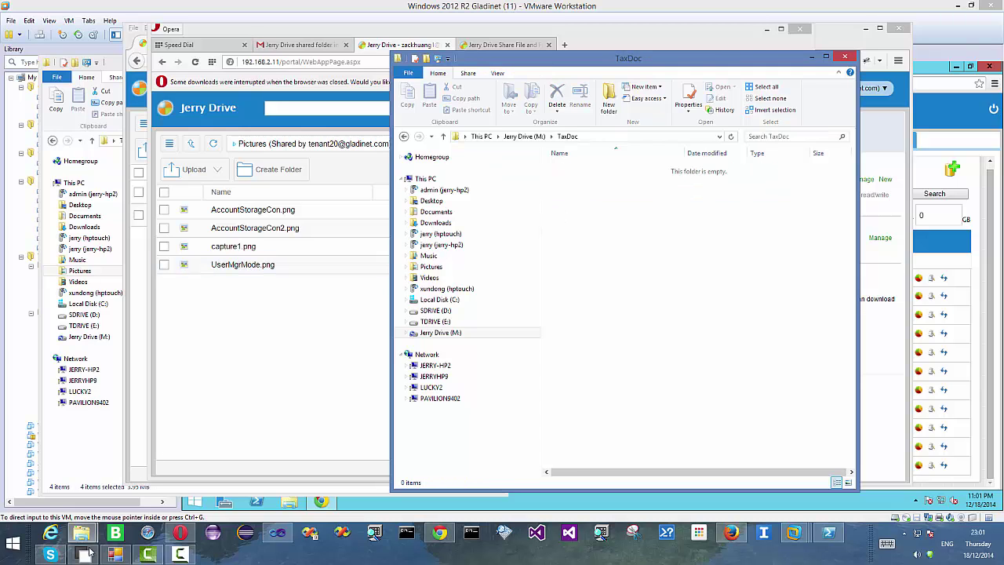
- Select the three 2012–2013 meeting .wmv recordings in Documents and drag them into the TaxDoc folder
{"action": "mouse_move", "coordinate": [82, 533]}
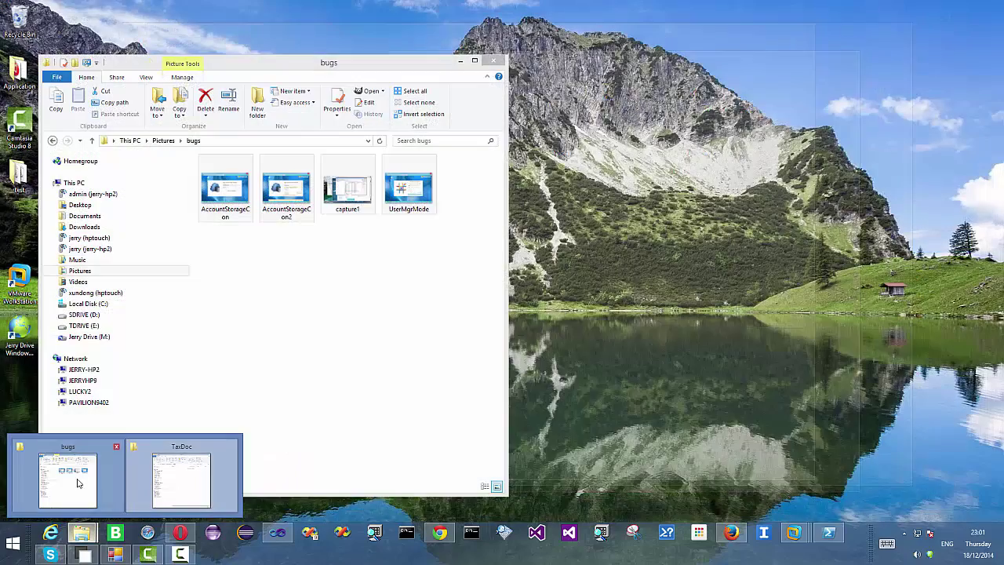
{"action": "left_click", "coordinate": [67, 477]}
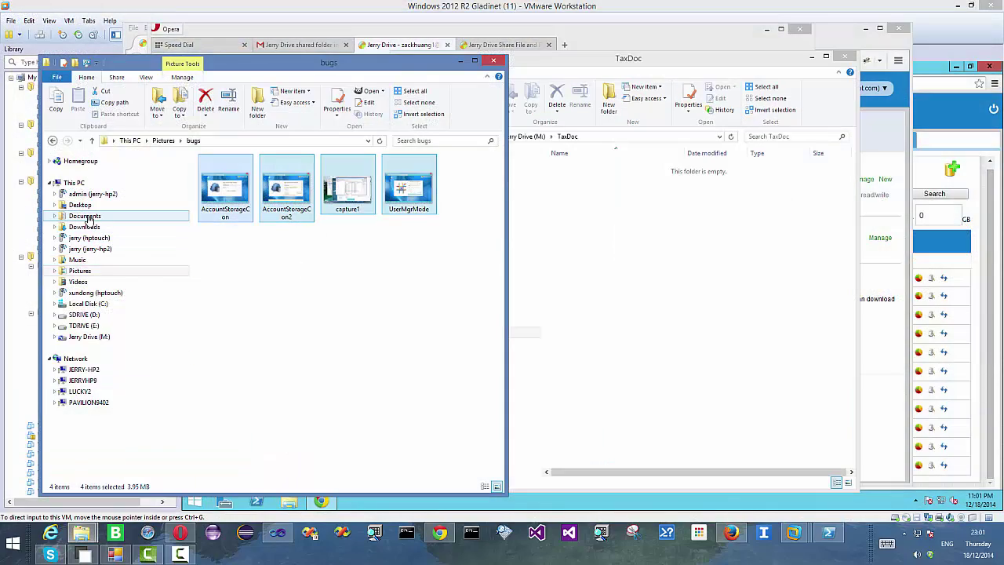
{"action": "left_click", "coordinate": [86, 218]}
{"action": "scroll", "coordinate": [280, 343], "scroll_direction": "down", "scroll_amount": 15}
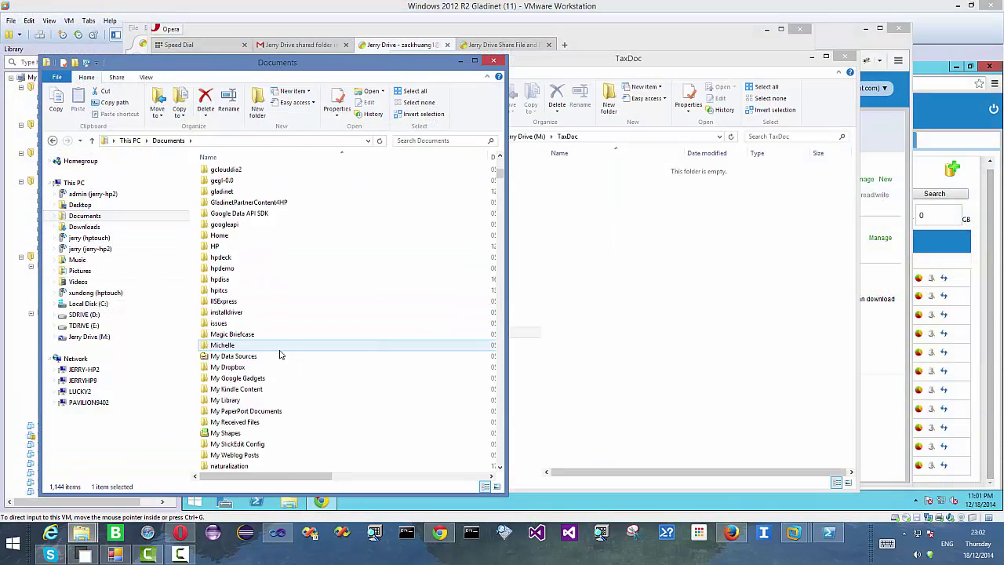
{"action": "left_click", "coordinate": [276, 358]}
{"action": "scroll", "coordinate": [271, 357], "scroll_direction": "up", "scroll_amount": 2}
{"action": "left_click", "coordinate": [258, 302]}
{"action": "left_click", "coordinate": [233, 314], "text": "shift"}
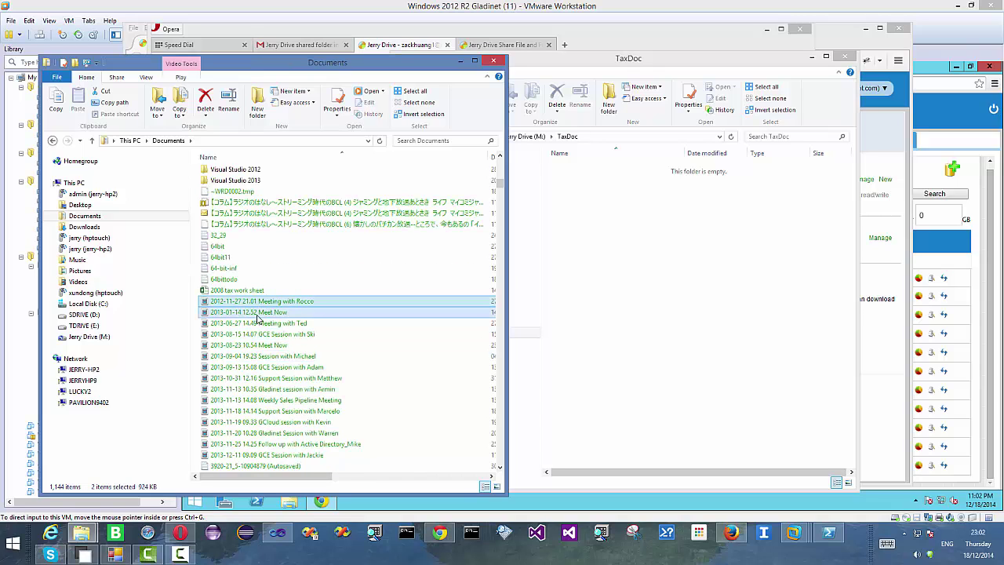
{"action": "left_click", "coordinate": [233, 322], "text": "shift"}
{"action": "left_click_drag", "start_coordinate": [235, 322], "coordinate": [684, 298]}
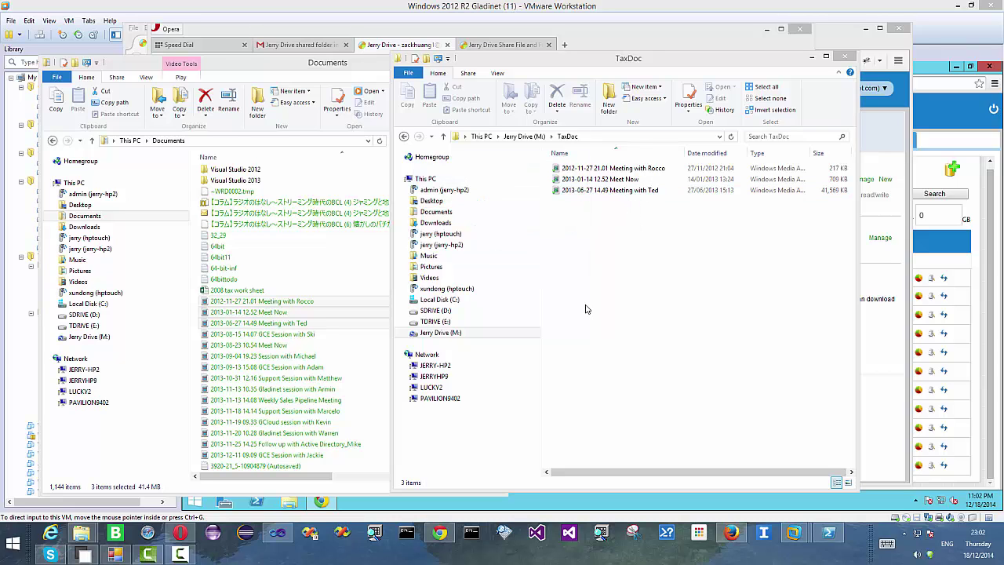
- Open the TaxDoc pseudo-folder in the tenant20 container to check its three .wmv files, then minimize Chrome
{"action": "mouse_move", "coordinate": [439, 532]}
{"action": "left_click", "coordinate": [431, 470]}
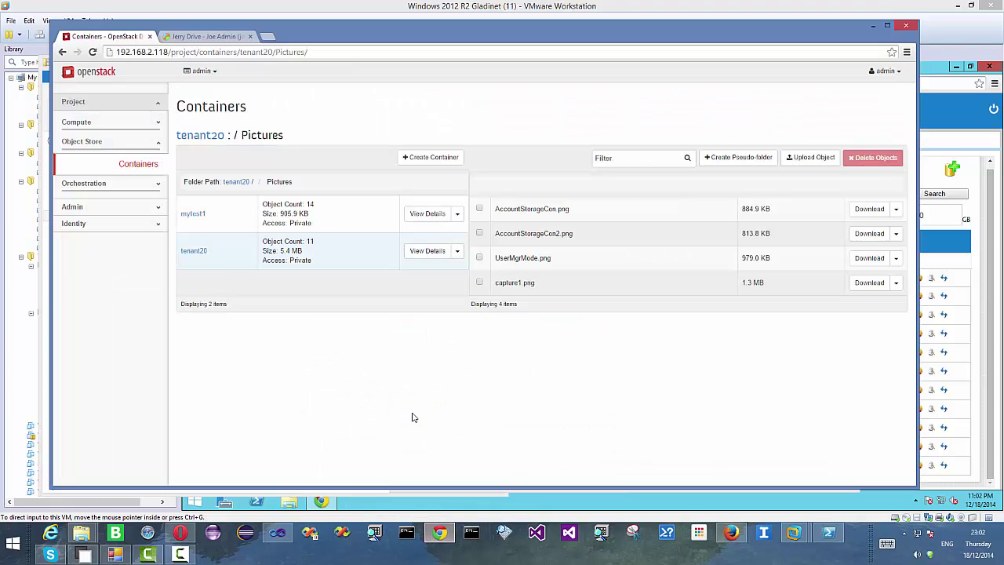
{"action": "left_click", "coordinate": [194, 251]}
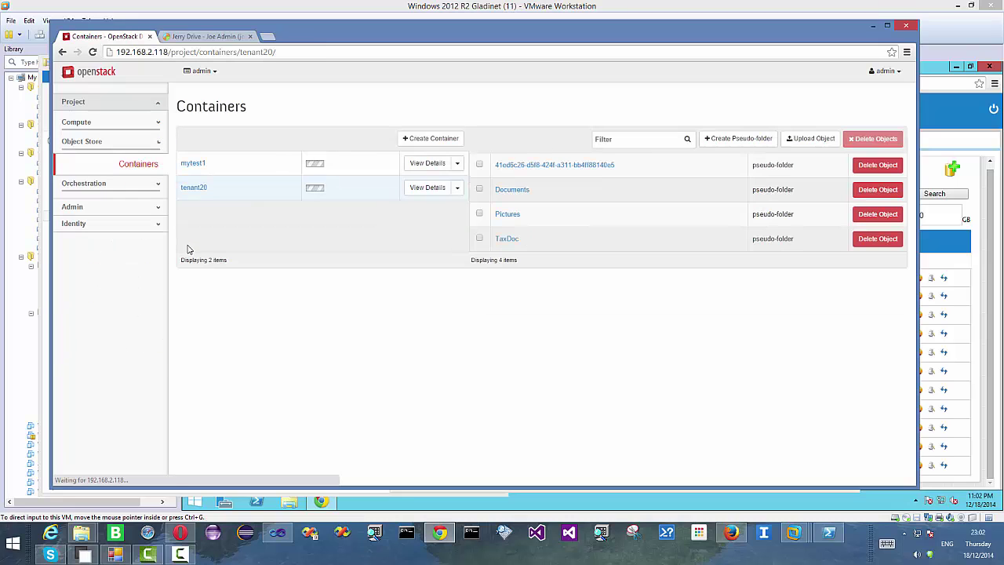
{"action": "left_click", "coordinate": [508, 239]}
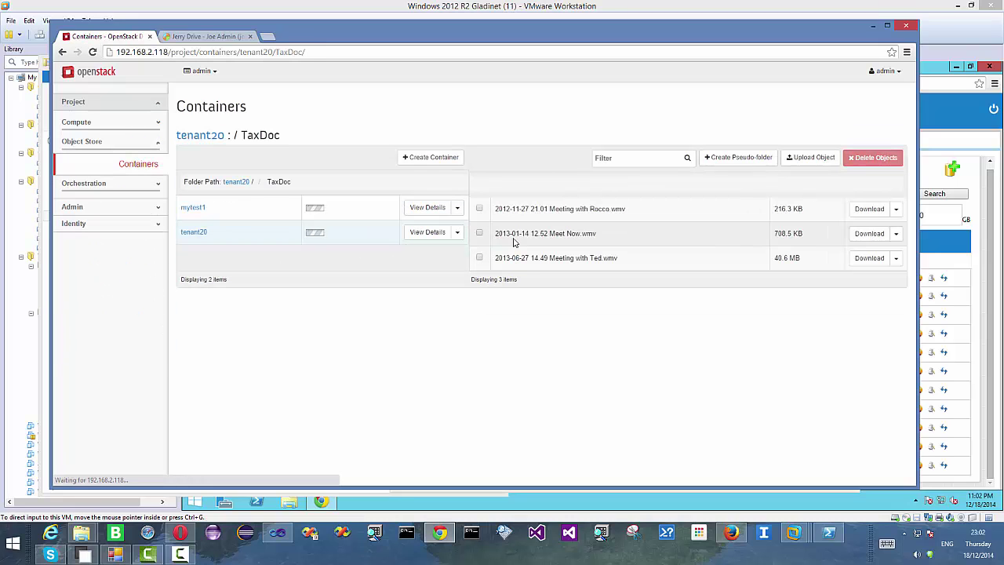
{"action": "left_click", "coordinate": [873, 24]}
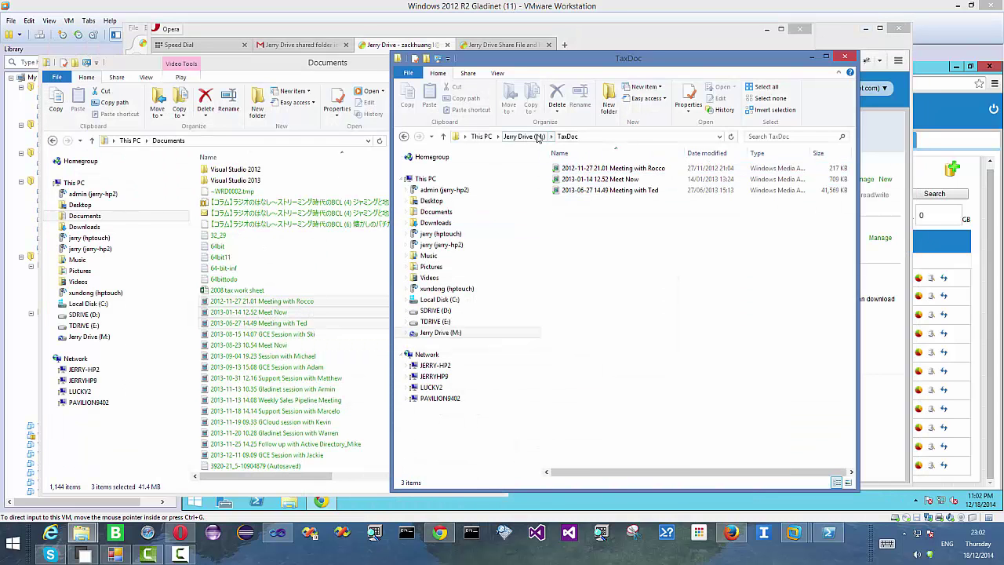
- Start sharing the TaxDoc folder from Jerry Drive (M:) and enter the recipient's e-mail
{"action": "left_click", "coordinate": [524, 137]}
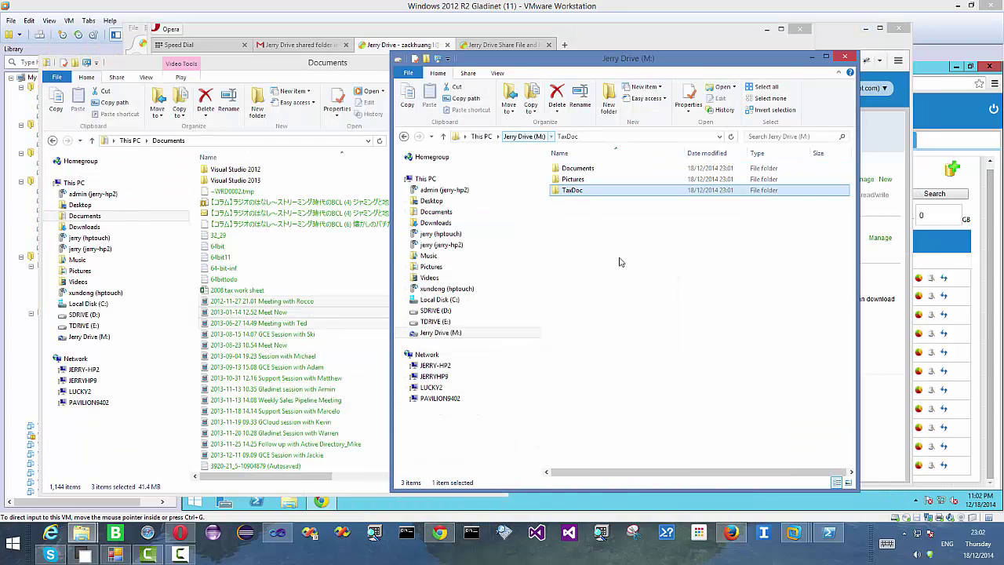
{"action": "right_click", "coordinate": [594, 195]}
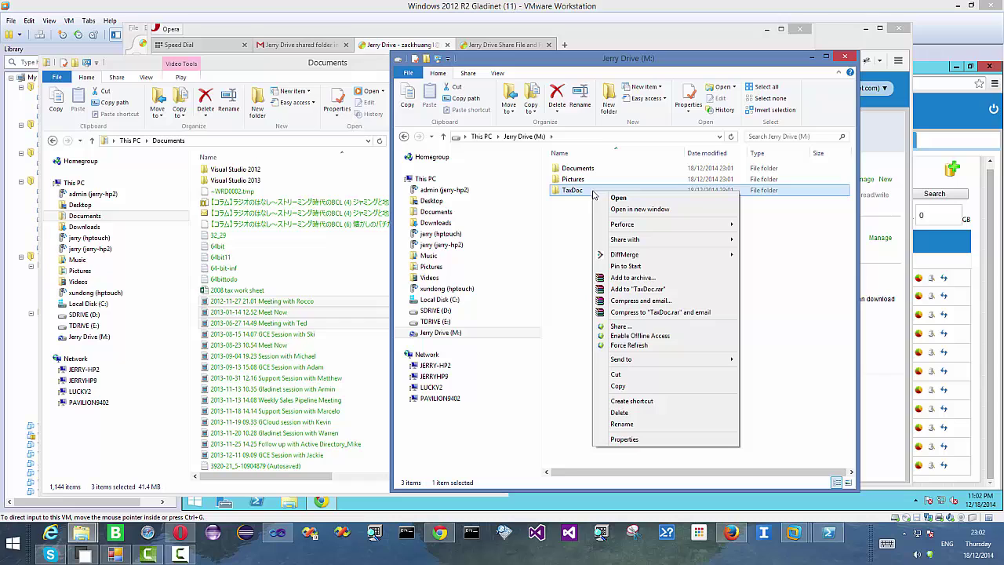
{"action": "left_click", "coordinate": [622, 327]}
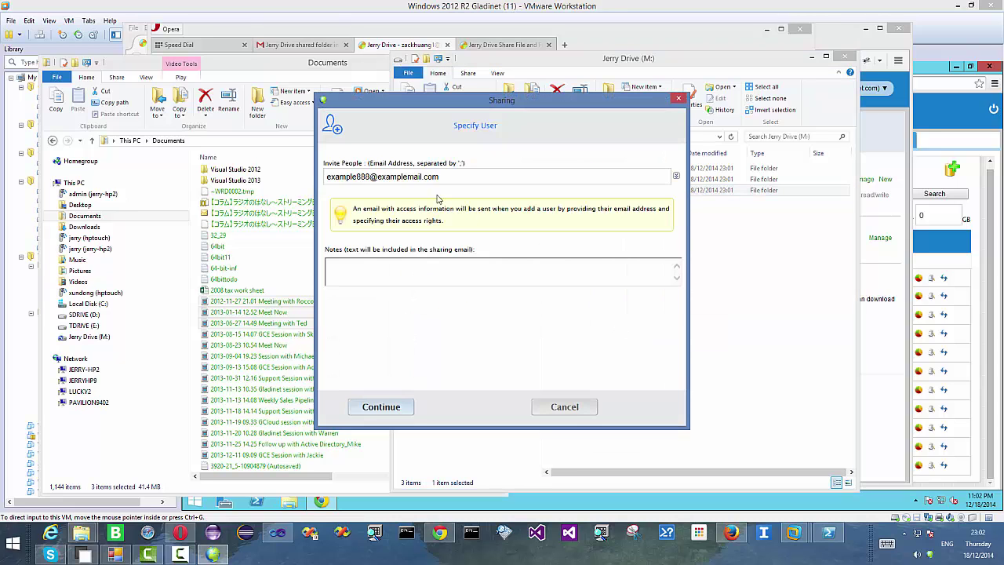
{"action": "key", "text": "ctrl+a"}
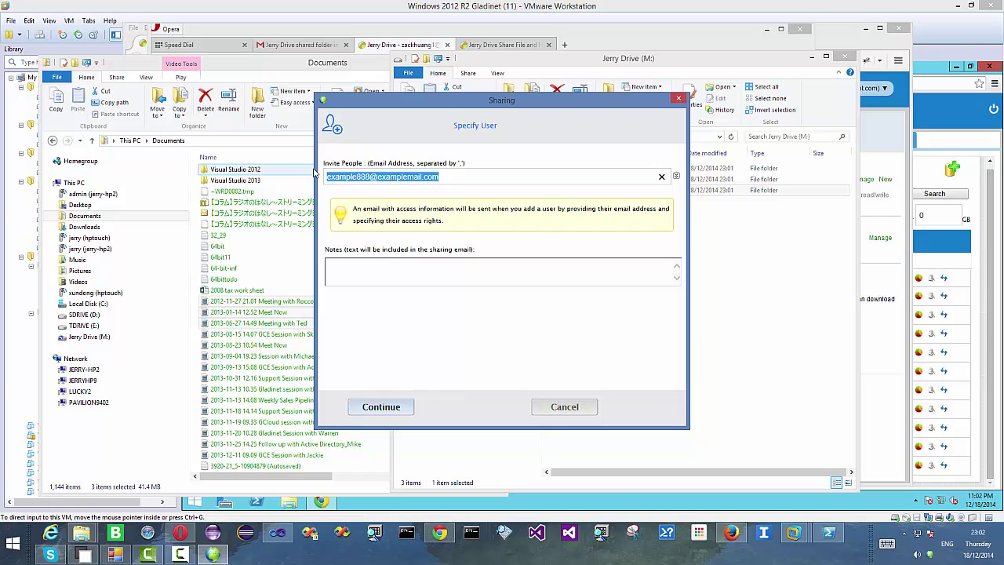
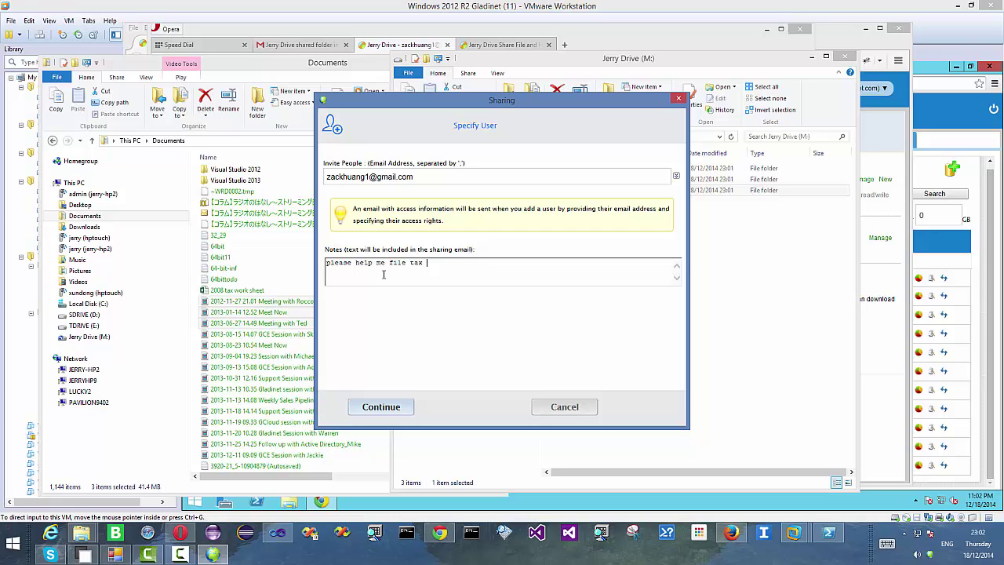
- Set the TaxDoc share to expire in 2 Weeks with Edit / Full-Control Access and create it
{"action": "left_click", "coordinate": [380, 406]}
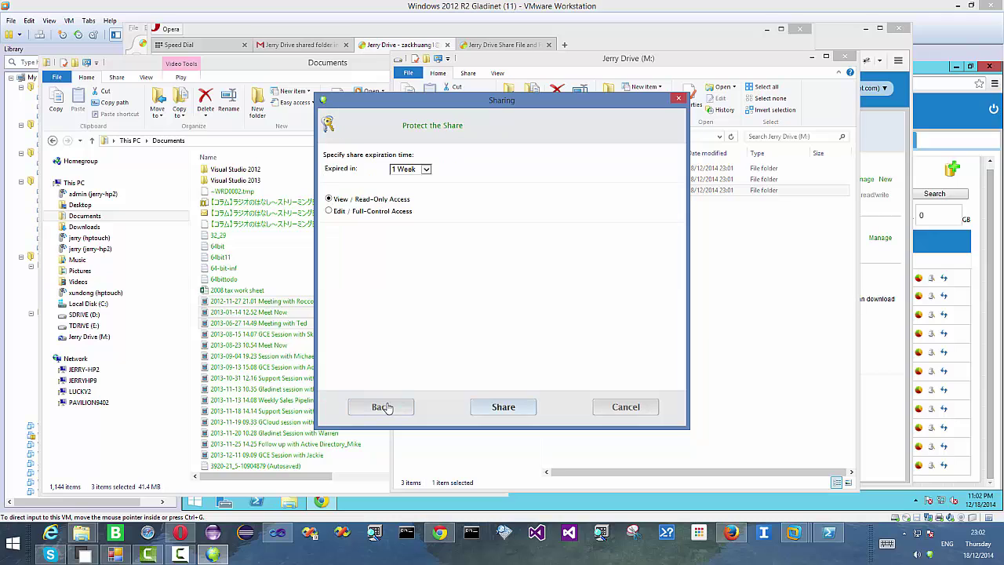
{"action": "left_click", "coordinate": [418, 170]}
{"action": "left_click", "coordinate": [409, 177]}
{"action": "left_click", "coordinate": [372, 211]}
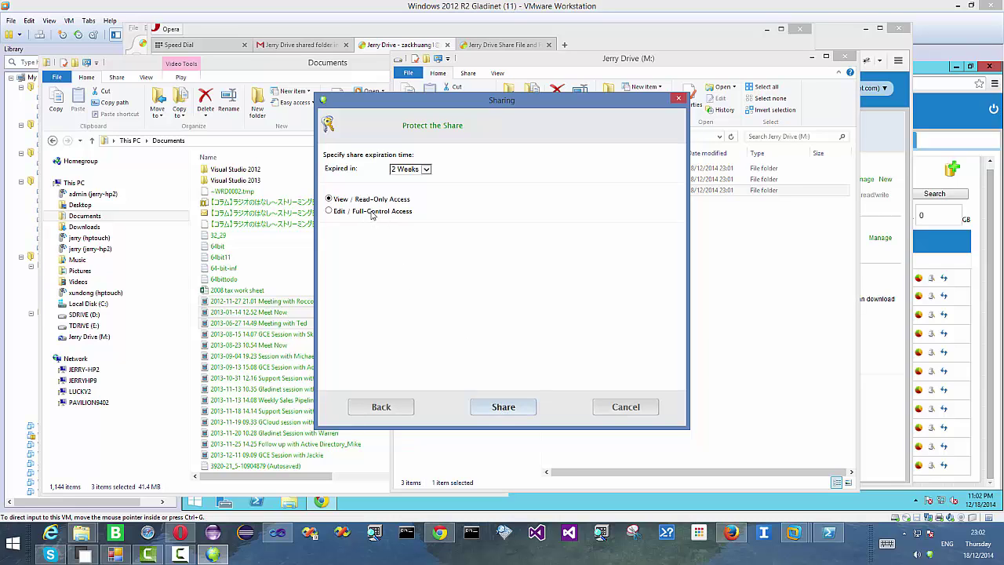
{"action": "left_click", "coordinate": [502, 406]}
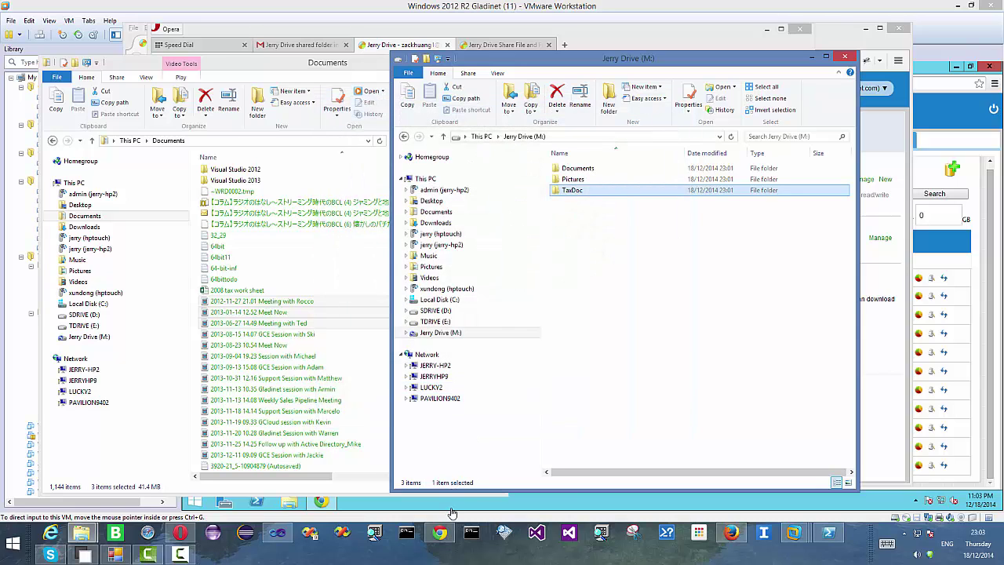
- In the recipient's web portal, open TaxDoc (Shared by tenant20) from the shared folders list, then minimize Opera
{"action": "left_click", "coordinate": [731, 533]}
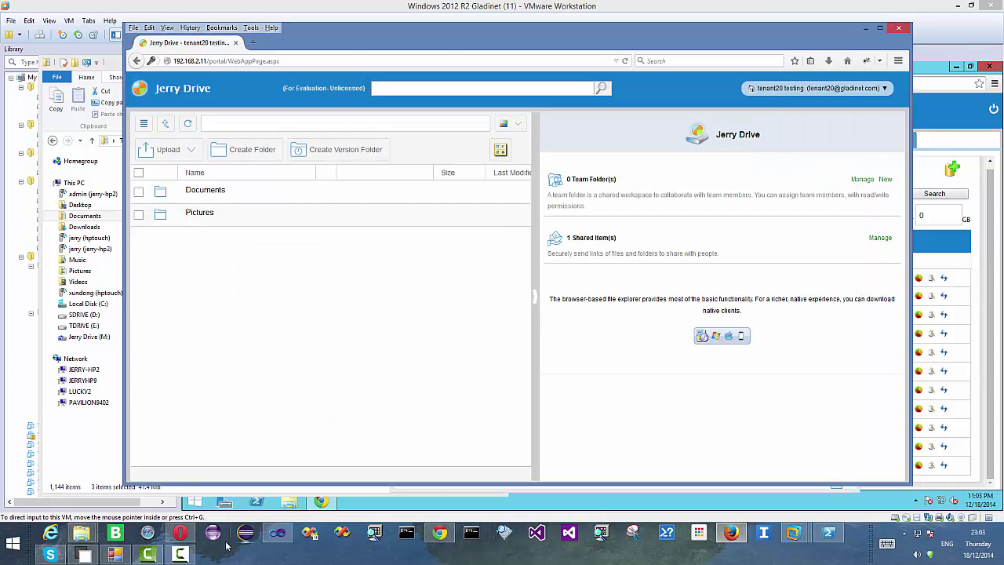
{"action": "left_click", "coordinate": [194, 538]}
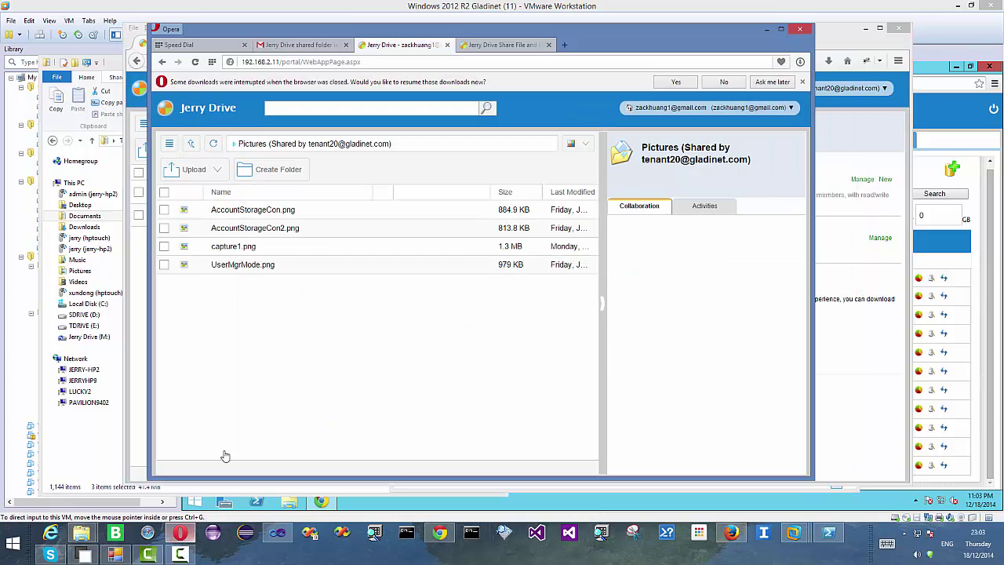
{"action": "left_click", "coordinate": [192, 145]}
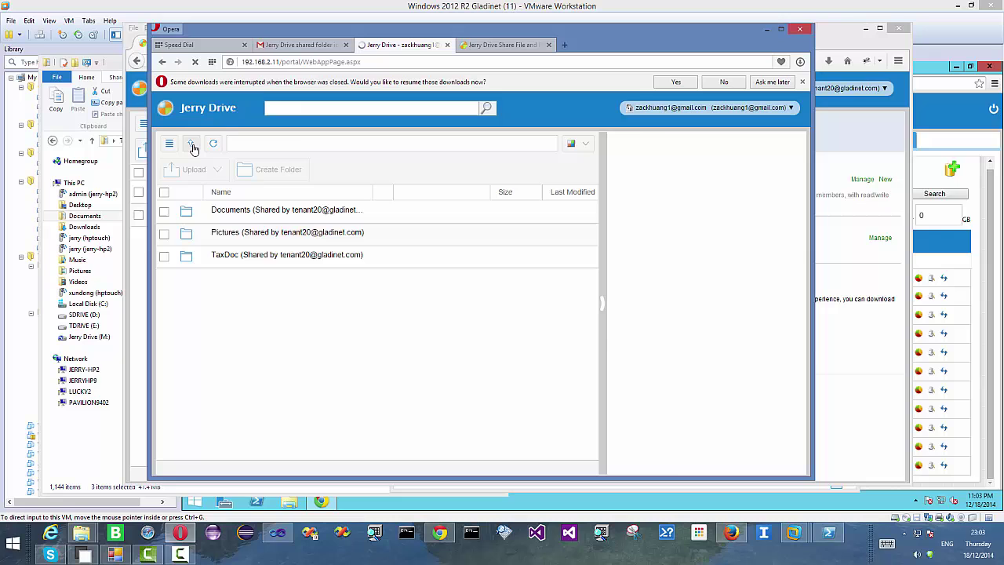
{"action": "left_click", "coordinate": [249, 256]}
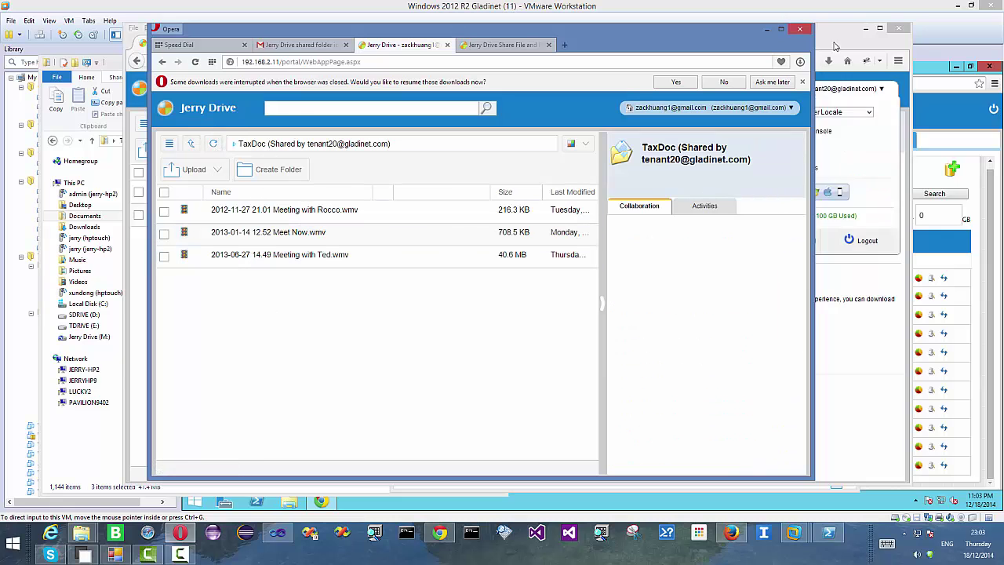
{"action": "left_click", "coordinate": [770, 32]}
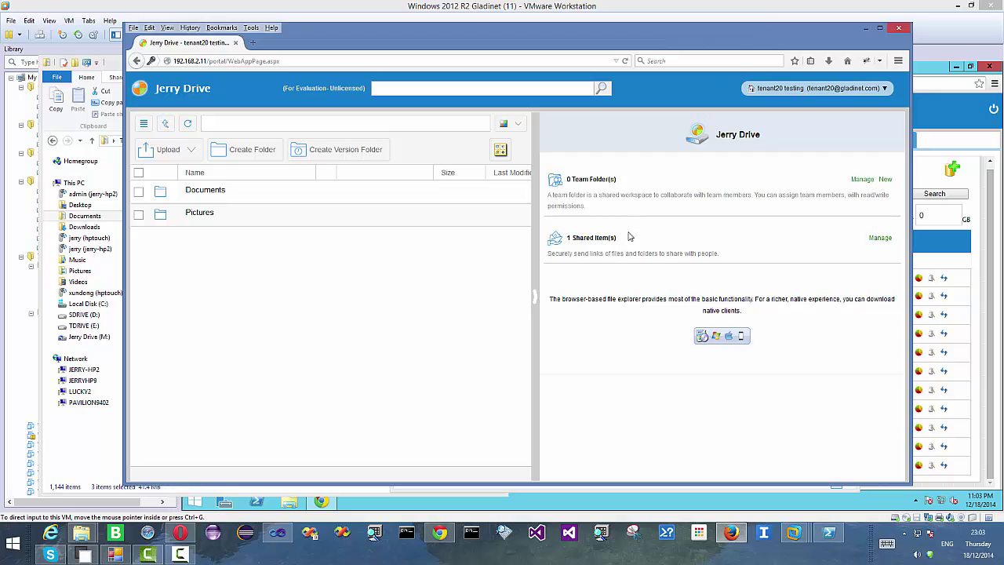
{"action": "left_click", "coordinate": [905, 534]}
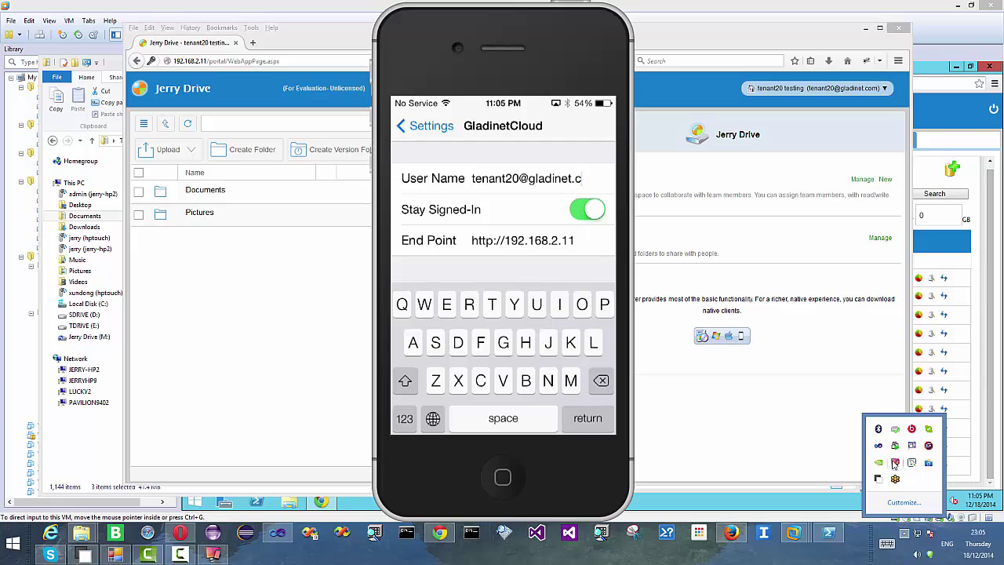
{"action": "type", "text": "om"}
{"action": "key", "text": "Tab"}
{"action": "key", "text": "Return"}
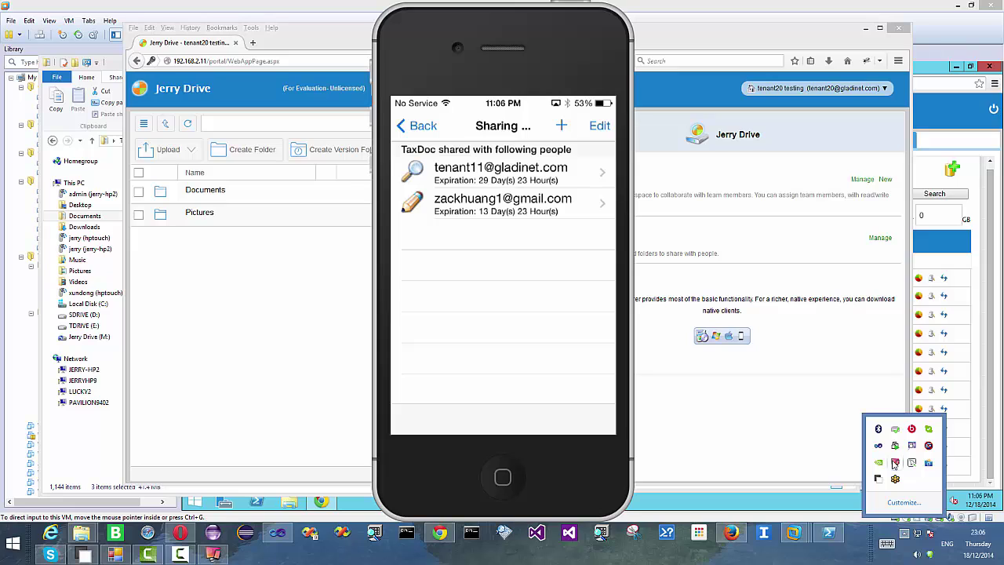
{"action": "left_click", "coordinate": [180, 554]}
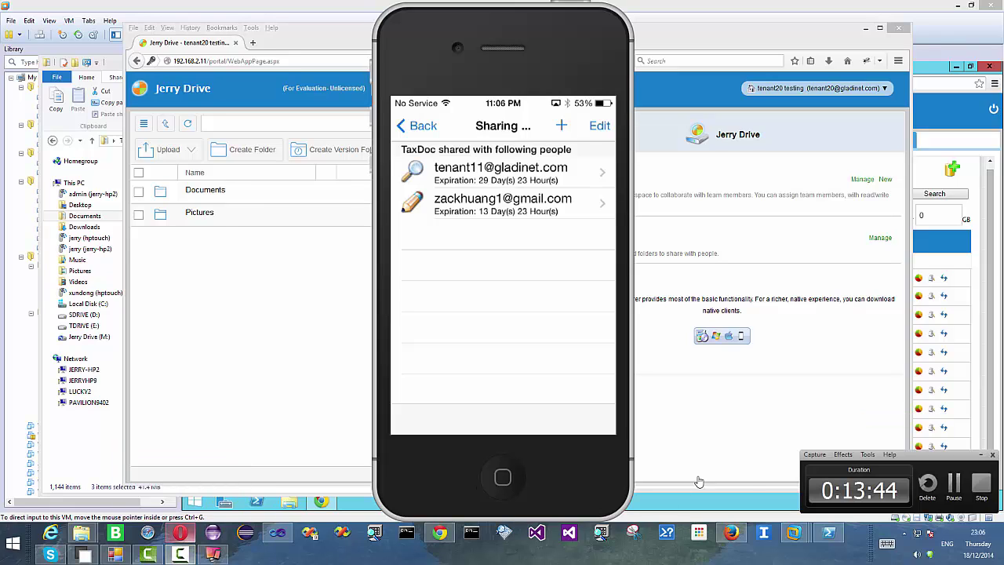